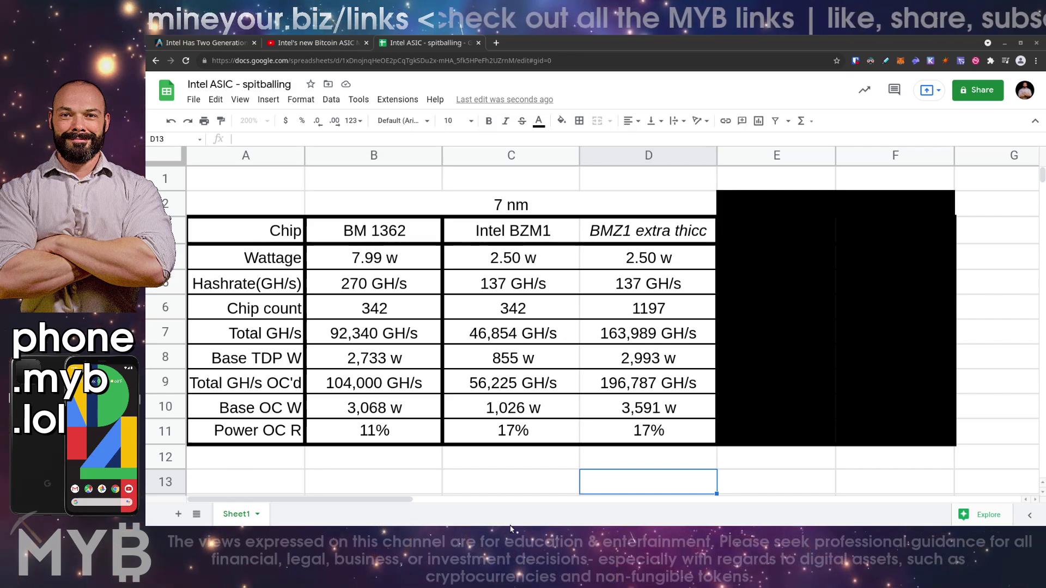
Step: Watch the speculative Intel ASIC stream on YouTube, then view AnandTech's Bitcoin ASICs table
{"action": "left_click", "coordinate": [760, 467]}
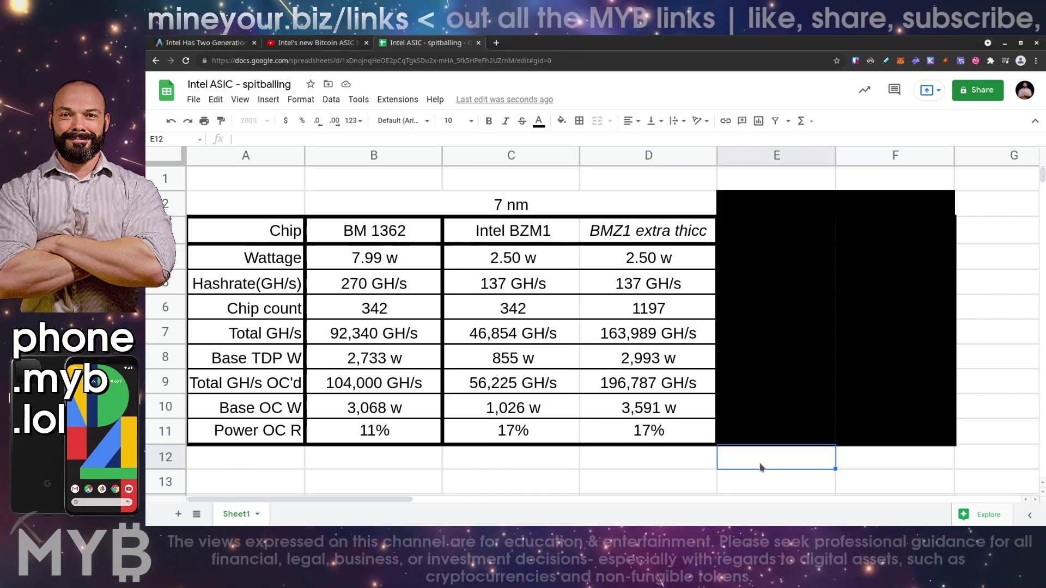
{"action": "left_click", "coordinate": [312, 43]}
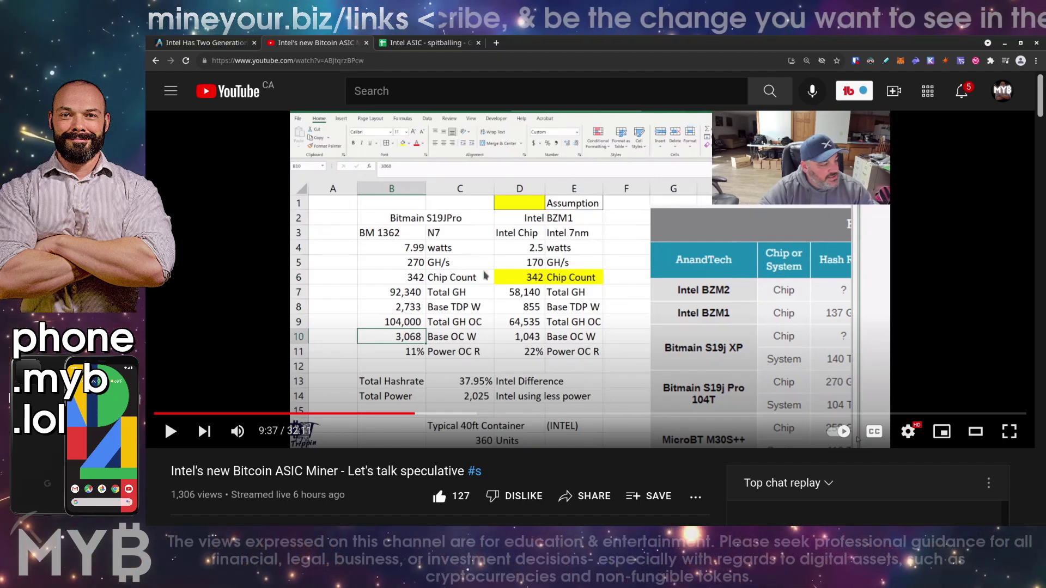
{"action": "left_click", "coordinate": [217, 47]}
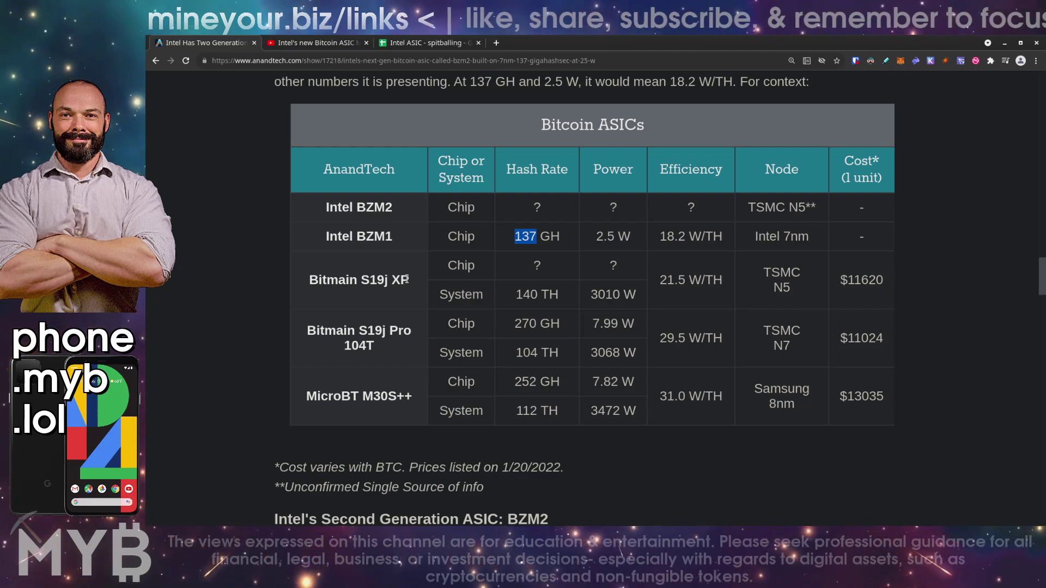
{"action": "left_click", "coordinate": [418, 44]}
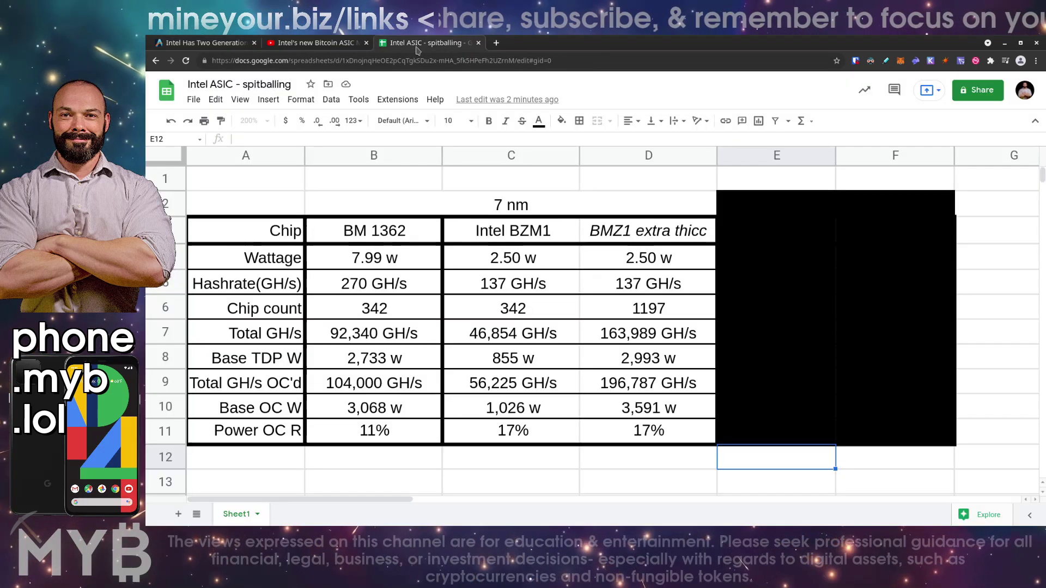
{"action": "left_click", "coordinate": [488, 289]}
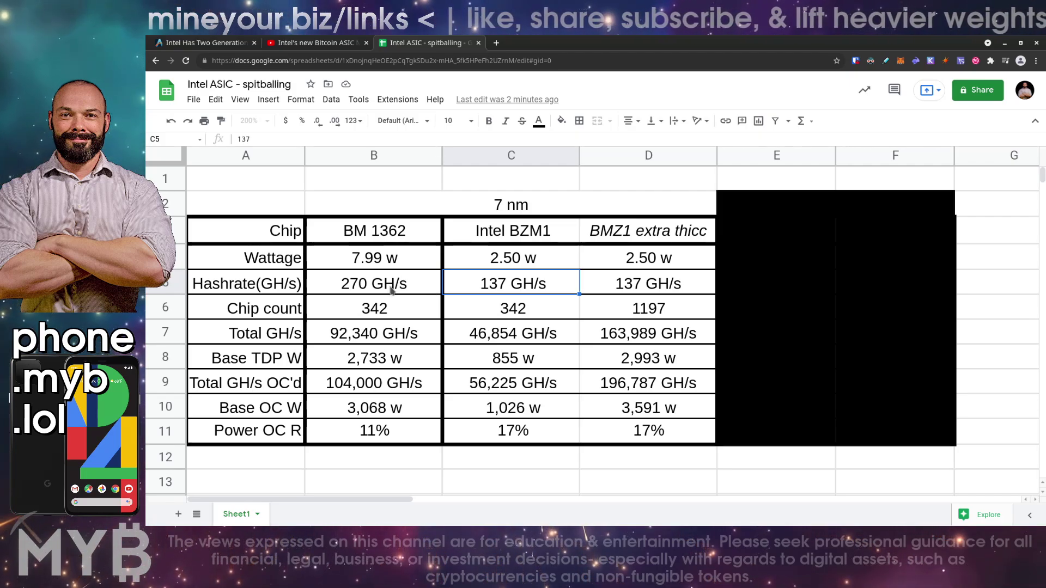
{"action": "left_click", "coordinate": [207, 44]}
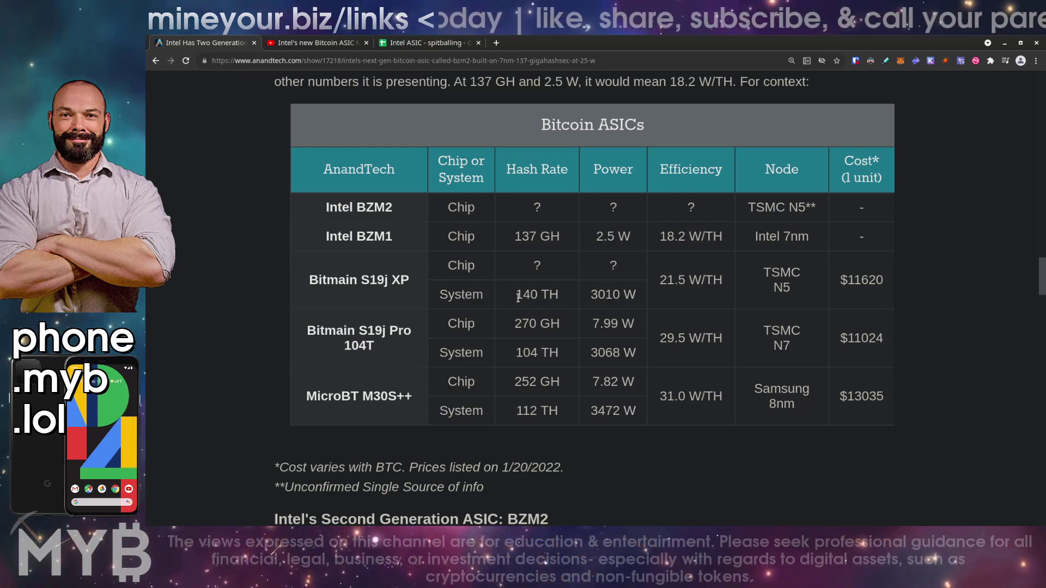
Step: Highlight the N7 node, the 21.5 W/TH figure and the BZM1's 18.2 W/TH efficiency
{"action": "double_click", "coordinate": [785, 345]}
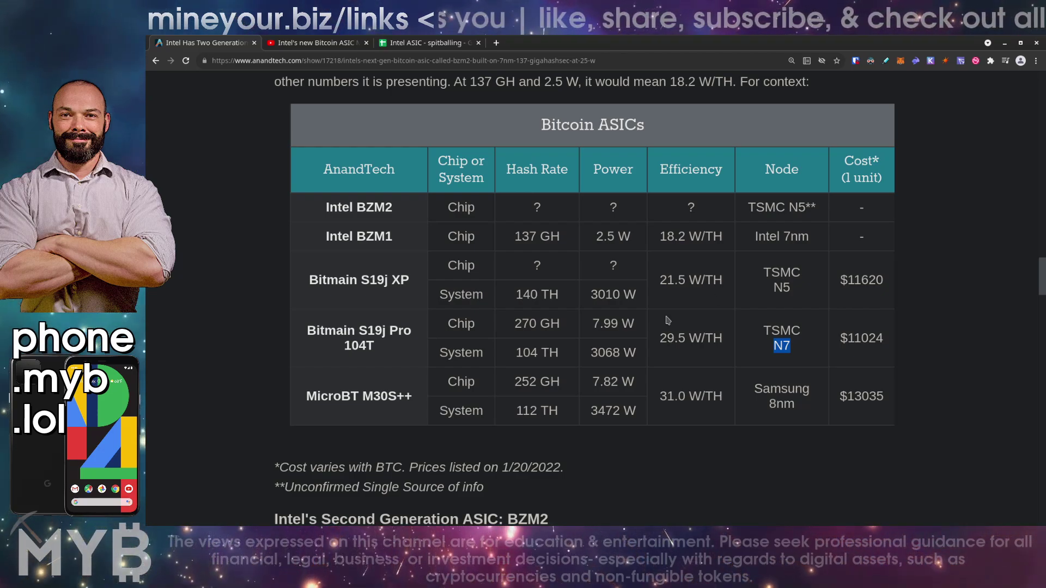
{"action": "double_click", "coordinate": [671, 280]}
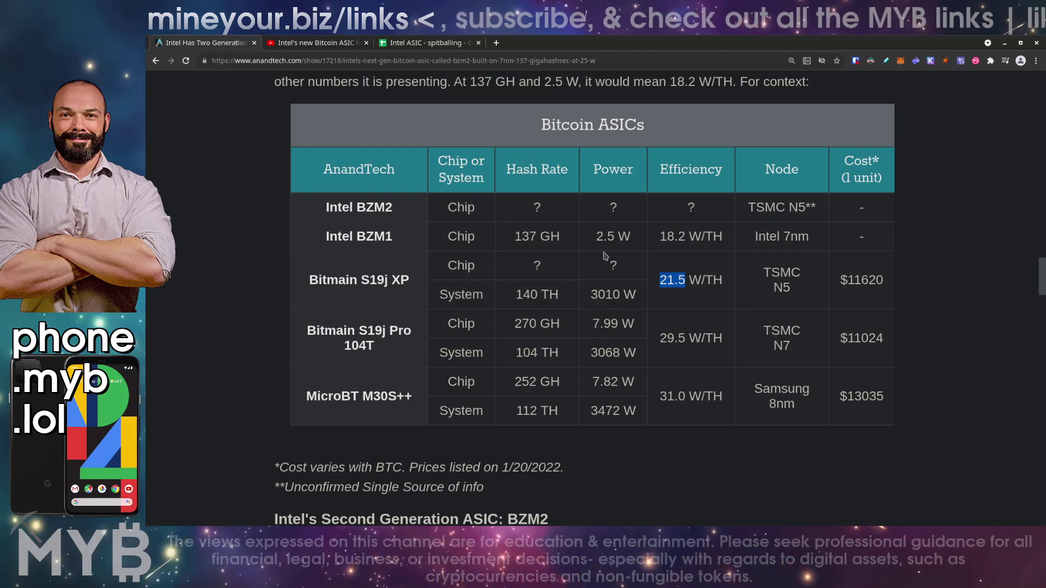
{"action": "triple_click", "coordinate": [671, 236]}
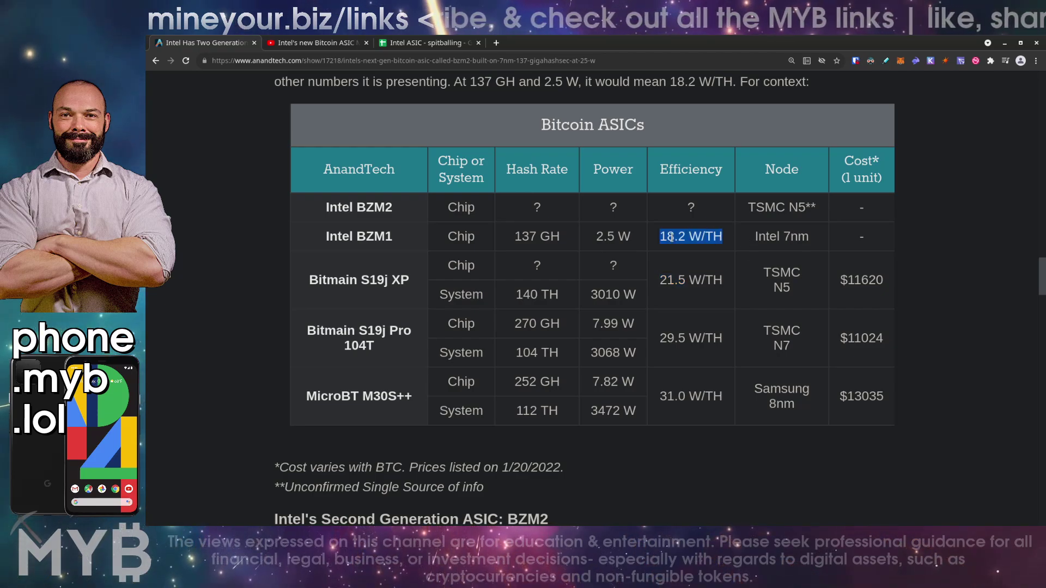
{"action": "left_click", "coordinate": [783, 286]}
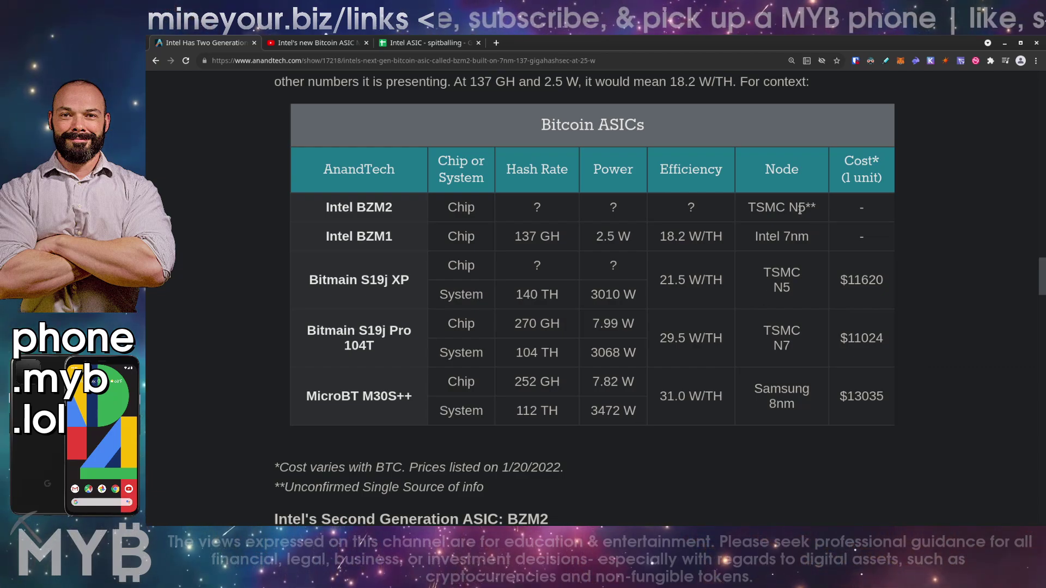
Step: Scroll through the AnandTech article, then return to the 'Intel ASIC - spitballing' spreadsheet
{"action": "scroll", "coordinate": [627, 463], "scroll_direction": "down", "scroll_amount": 2}
{"action": "scroll", "coordinate": [648, 461], "scroll_direction": "down", "scroll_amount": 2}
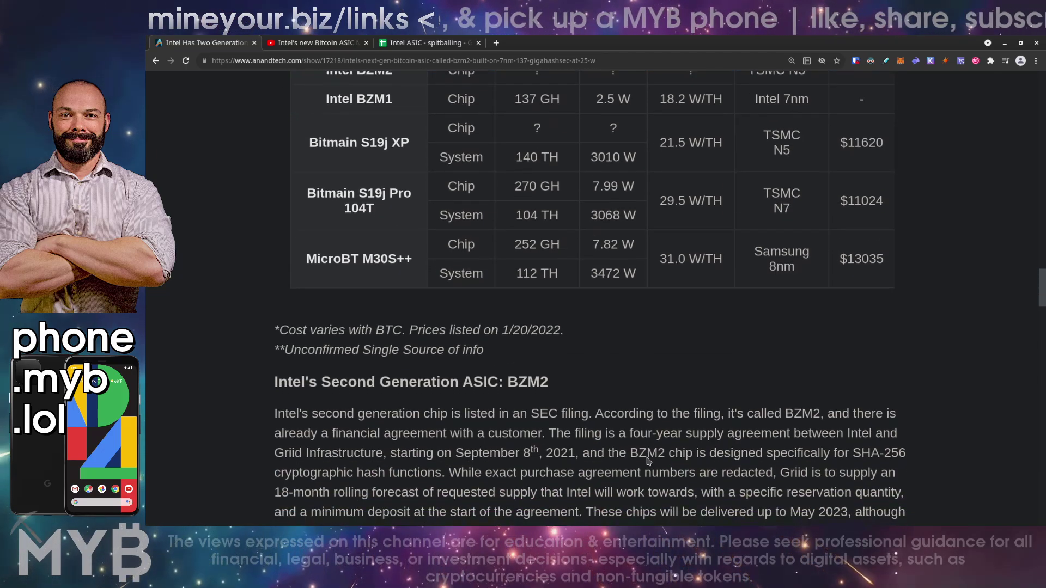
{"action": "scroll", "coordinate": [648, 461], "scroll_direction": "up", "scroll_amount": 3}
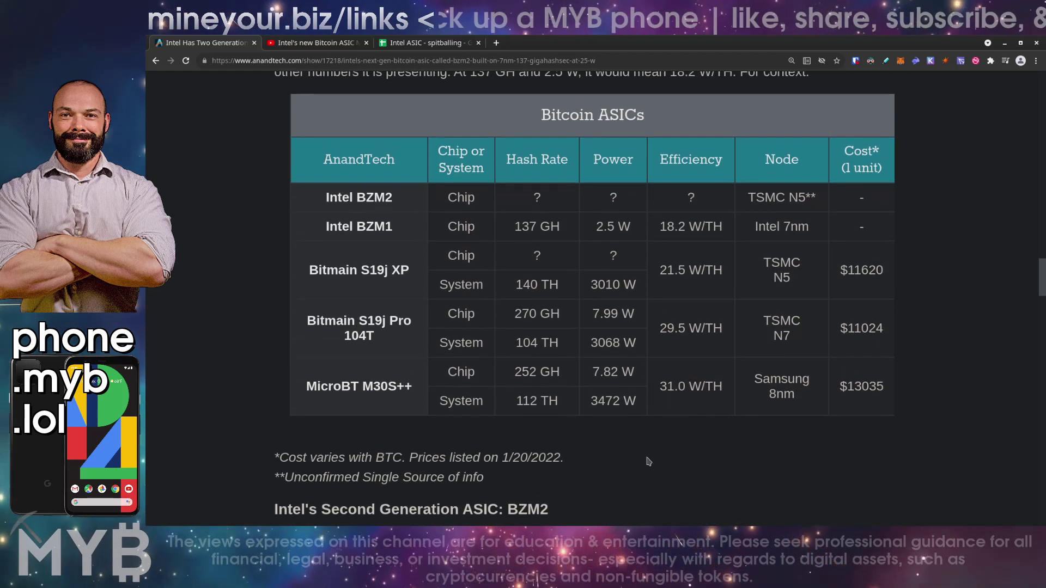
{"action": "scroll", "coordinate": [647, 461], "scroll_direction": "down", "scroll_amount": 1}
{"action": "scroll", "coordinate": [606, 466], "scroll_direction": "up", "scroll_amount": 1}
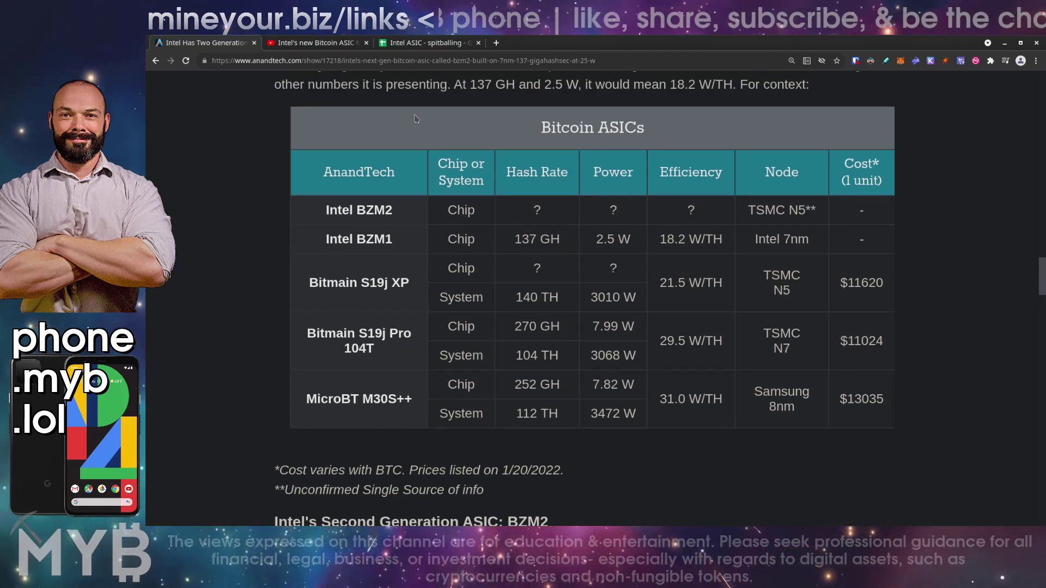
{"action": "left_click", "coordinate": [428, 46]}
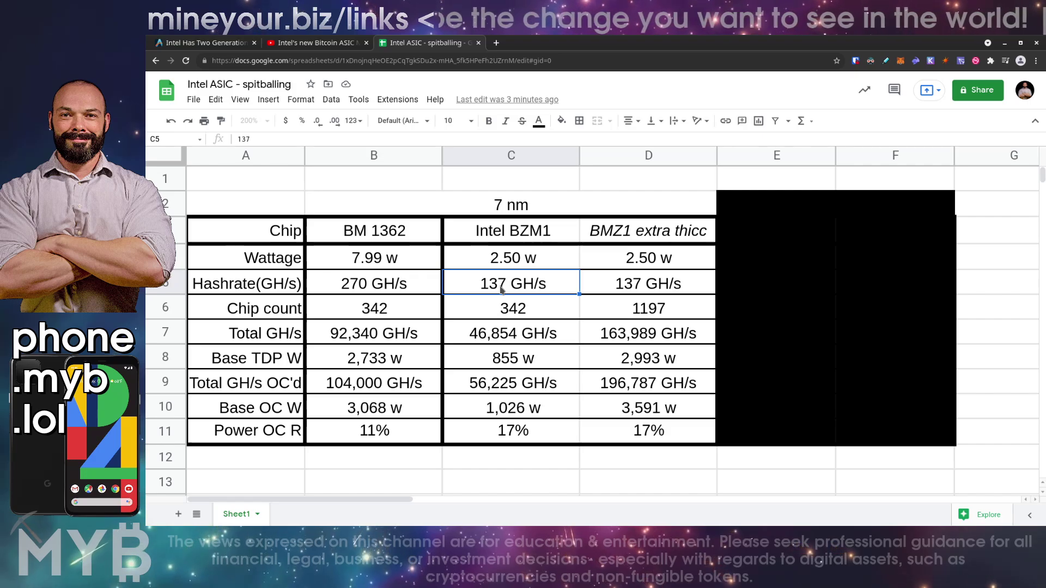
{"action": "left_click", "coordinate": [400, 309]}
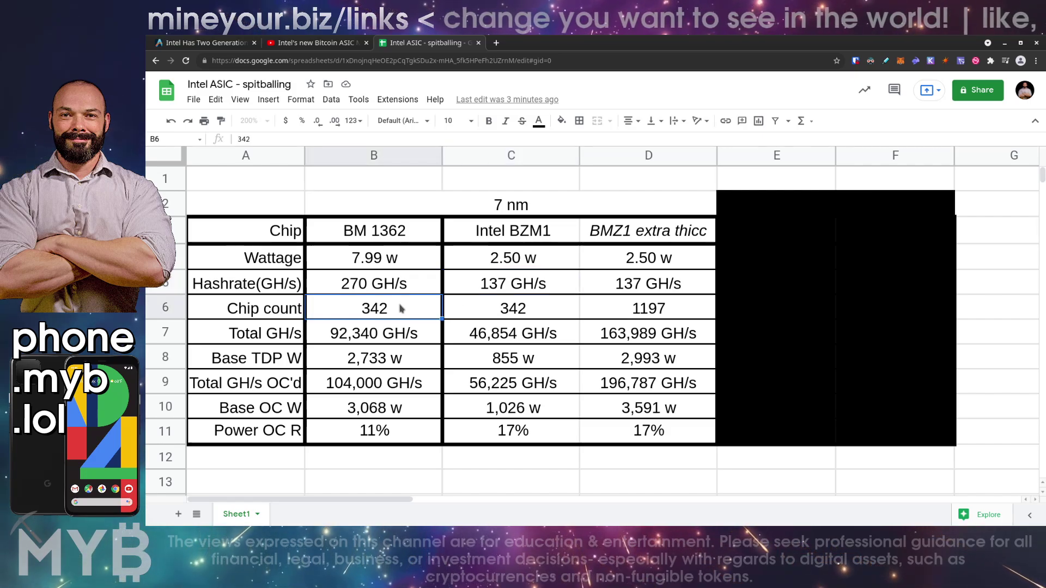
{"action": "key", "text": "Right"}
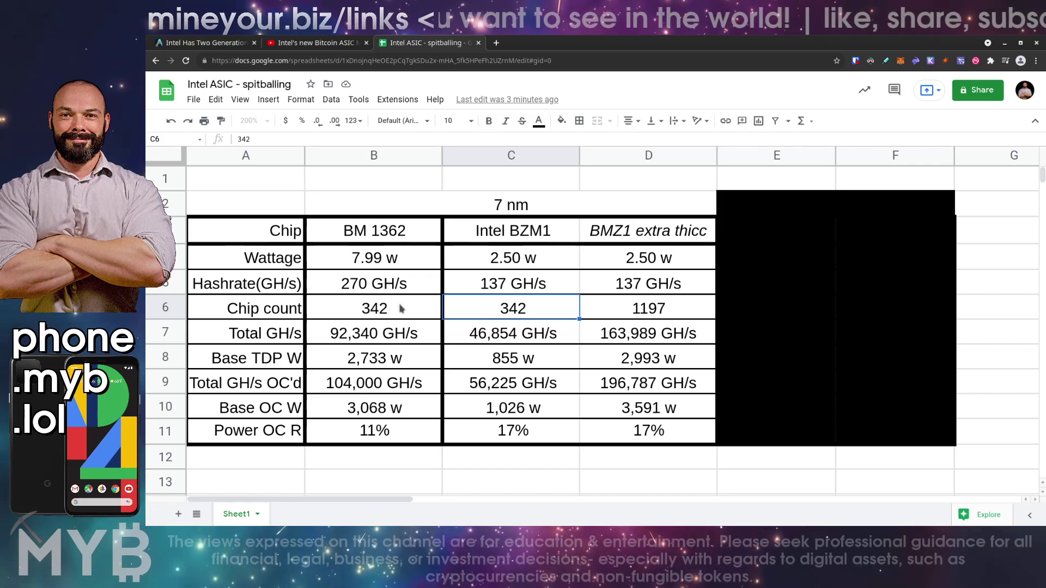
{"action": "key", "text": "Left"}
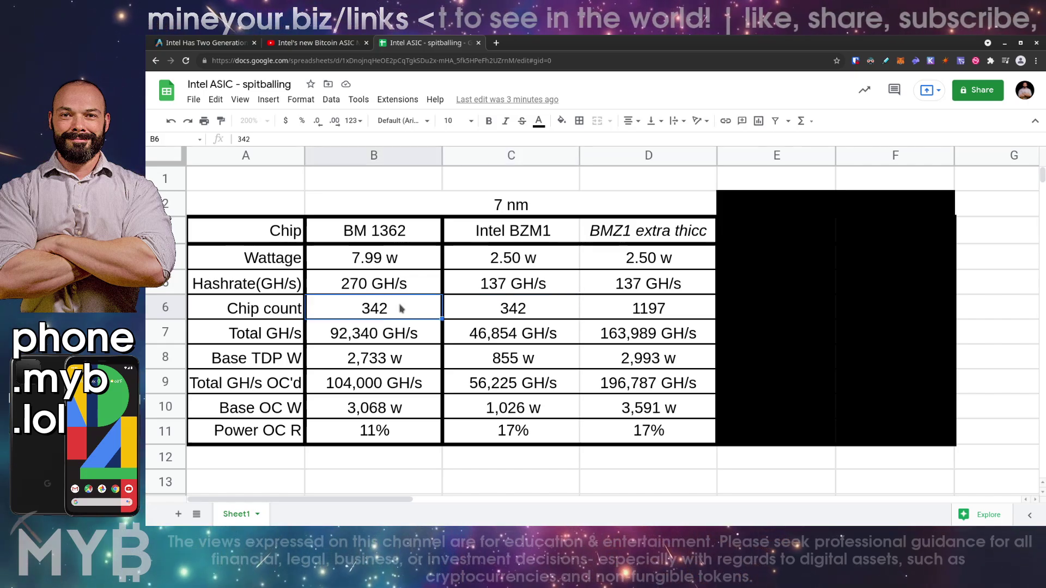
{"action": "key", "text": "Right"}
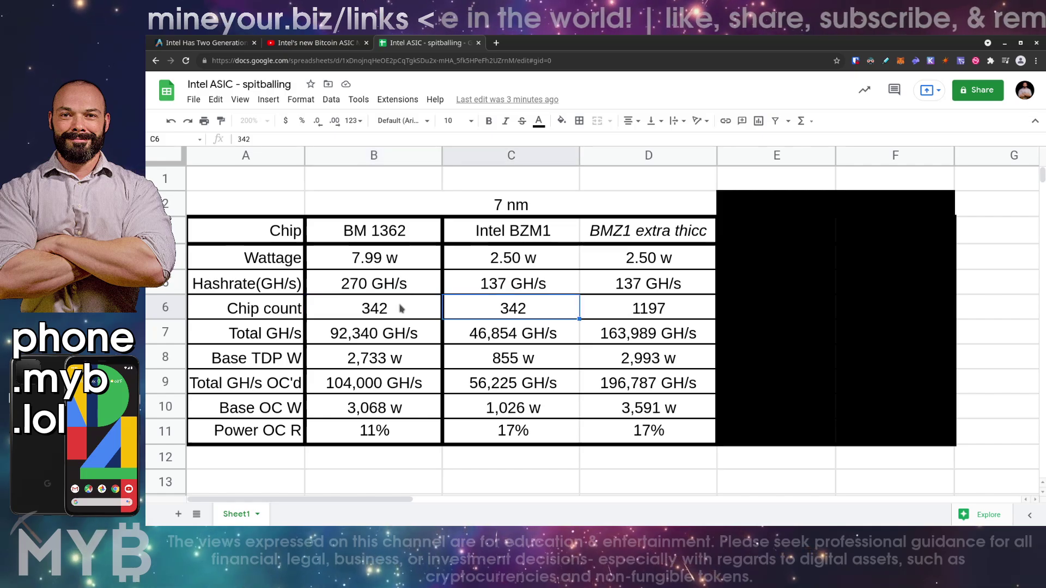
{"action": "key", "text": "Down"}
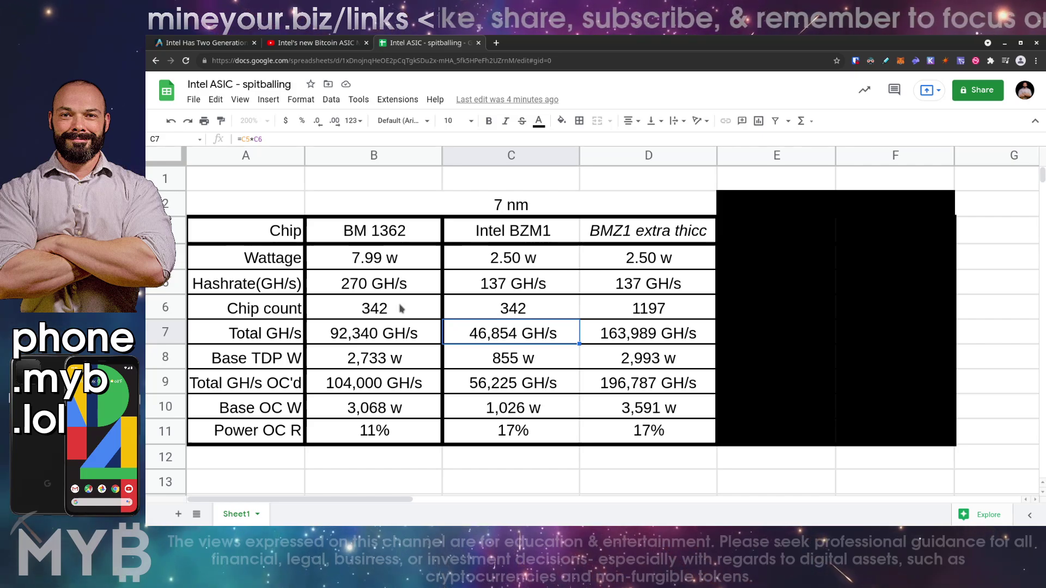
{"action": "key", "text": "Down"}
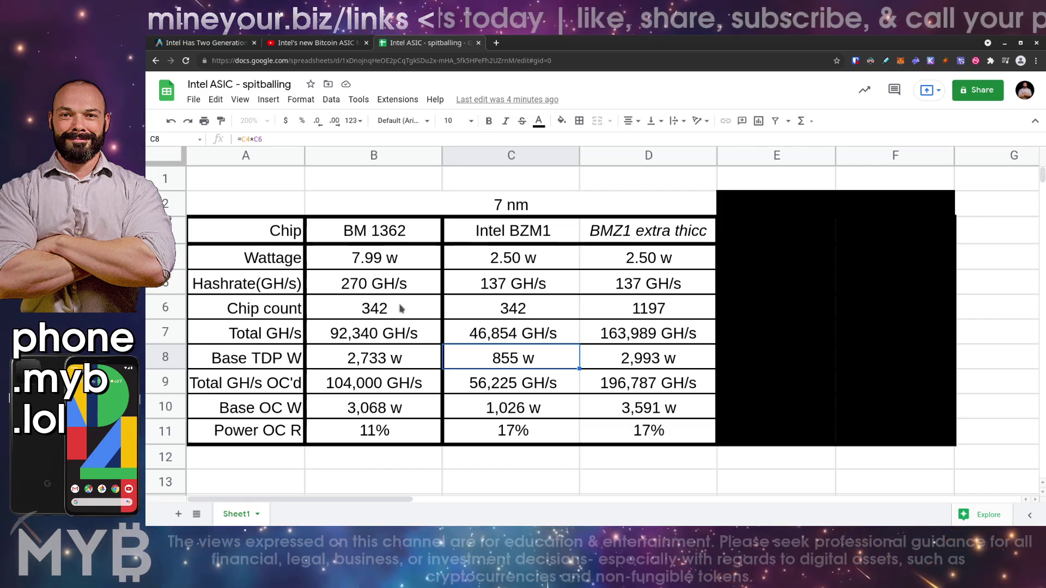
{"action": "left_click", "coordinate": [610, 357]}
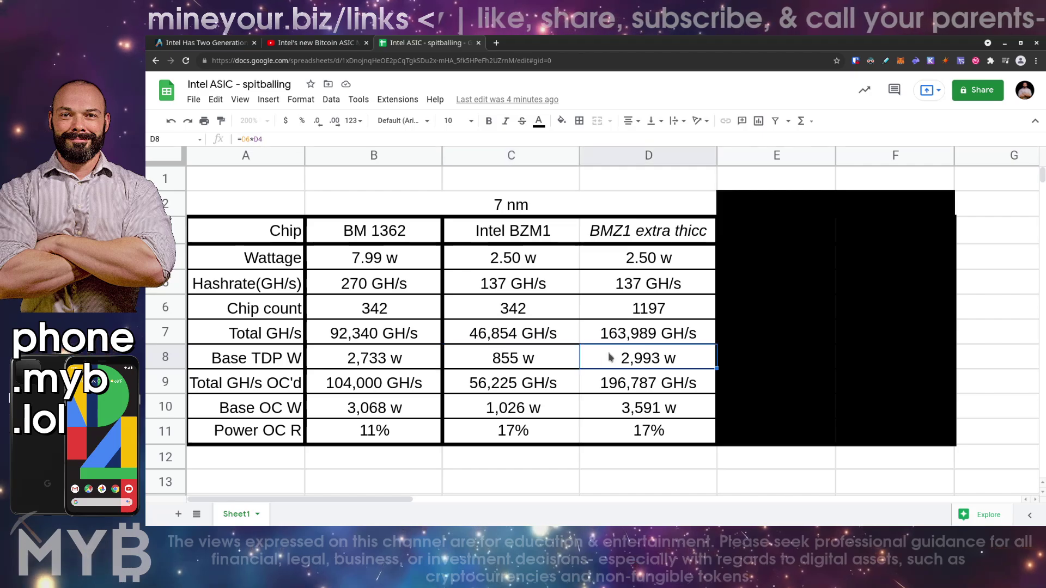
{"action": "left_click", "coordinate": [400, 360]}
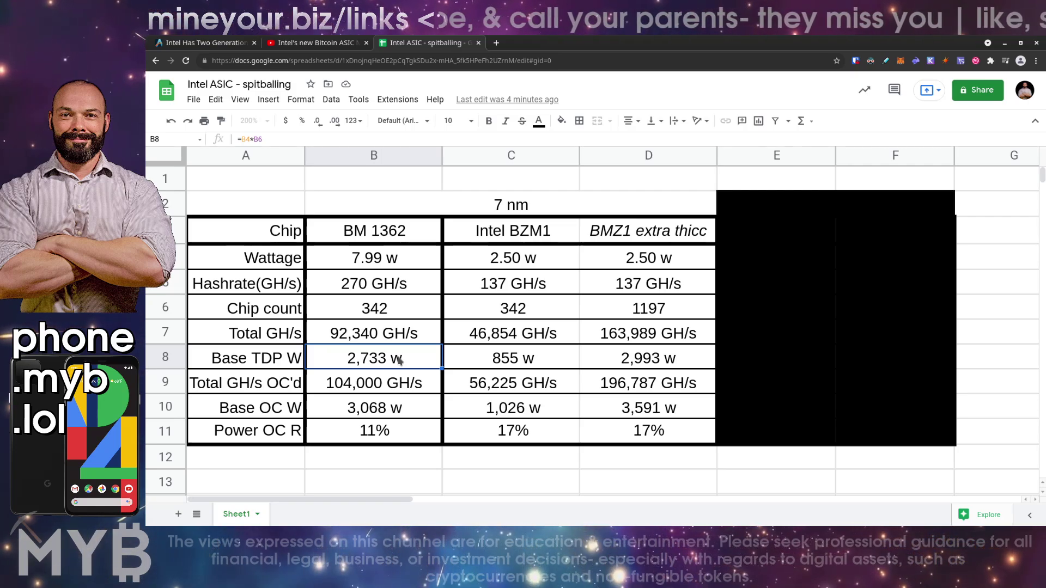
{"action": "left_click", "coordinate": [612, 363]}
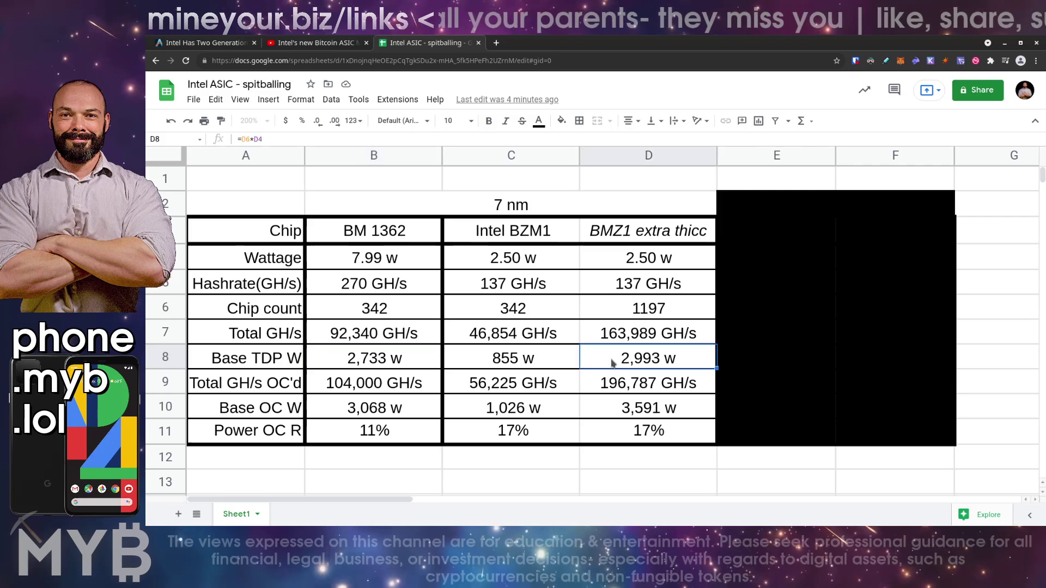
{"action": "left_click", "coordinate": [381, 240]}
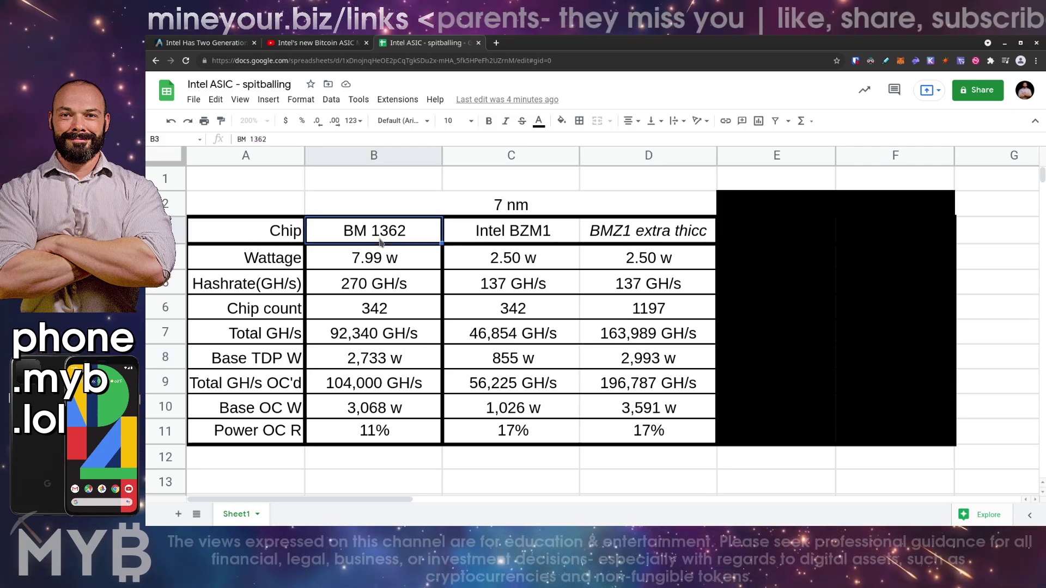
Step: Add the heading 'Bitmain s19j pro' in B1 and review the row 8 base TDP formulas
{"action": "left_click", "coordinate": [377, 182]}
{"action": "type", "text": "Bitm"}
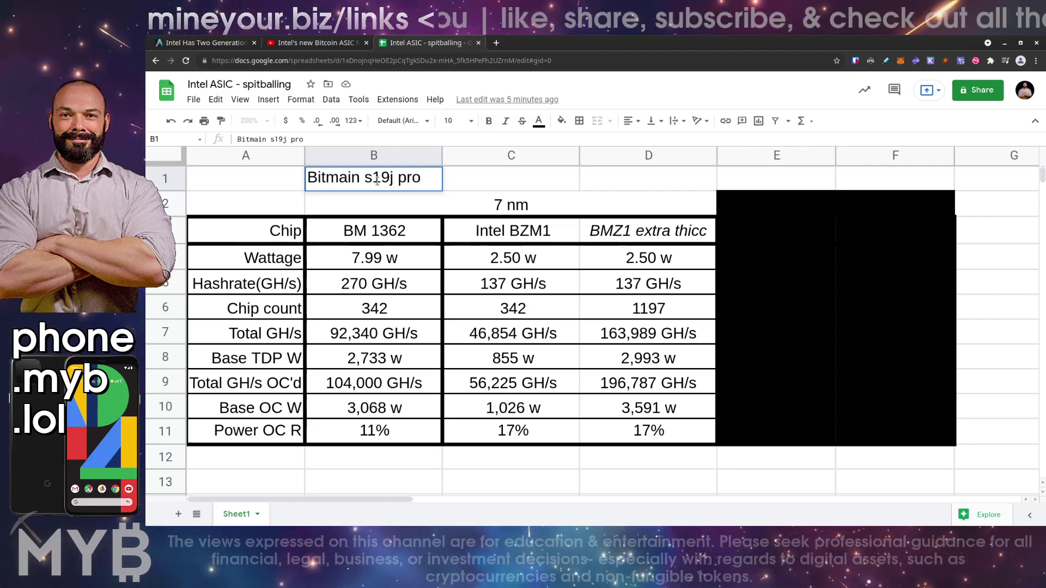
{"action": "type", "text": "ain s19j pro"}
{"action": "key", "text": "Return"}
{"action": "key", "text": "Down"}
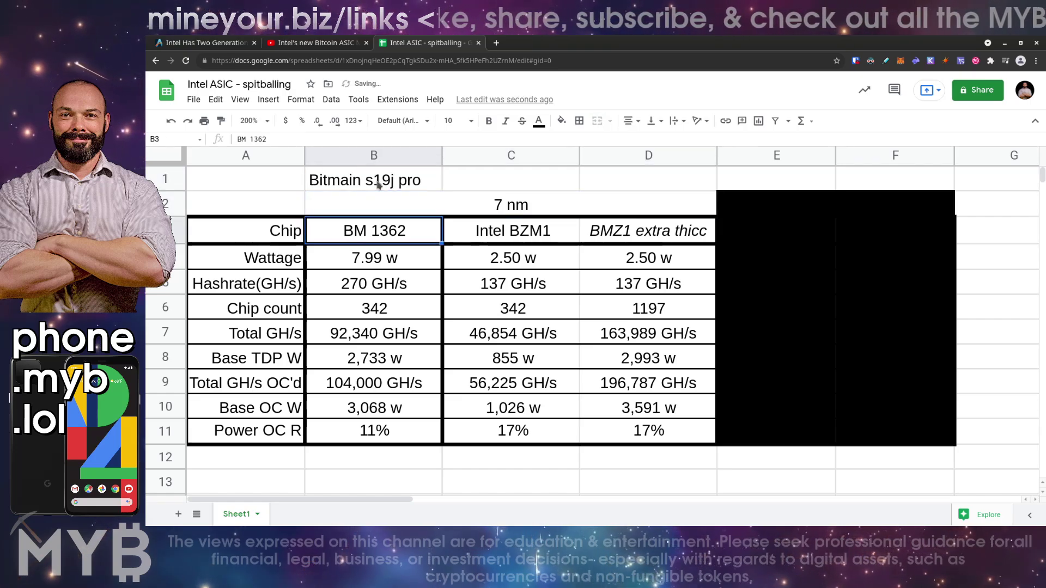
{"action": "key", "text": "Down"}
{"action": "key", "text": "Down"}
{"action": "key", "text": "Down"}
{"action": "key", "text": "Down"}
{"action": "key", "text": "Down"}
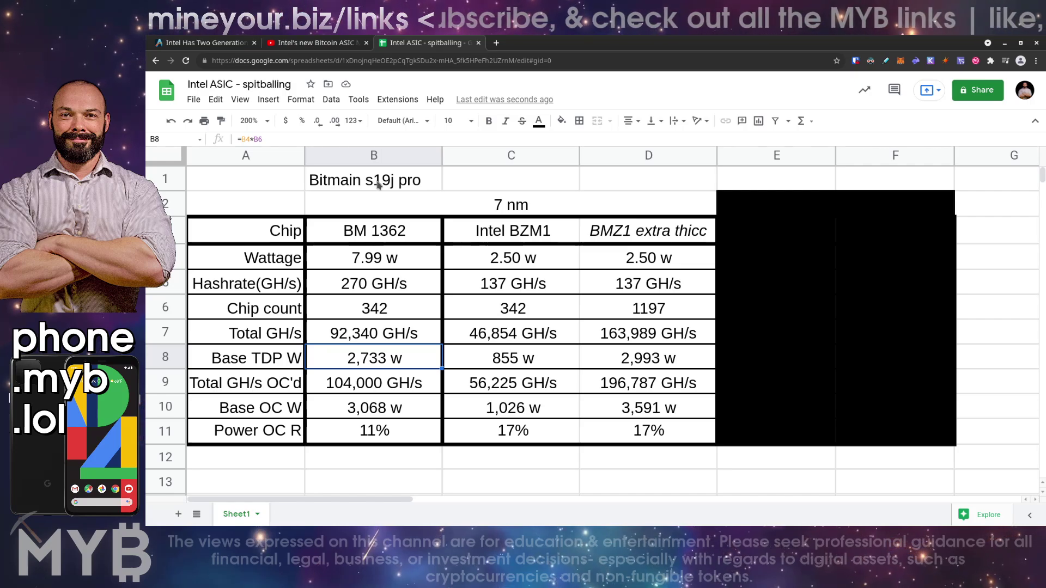
{"action": "key", "text": "Right"}
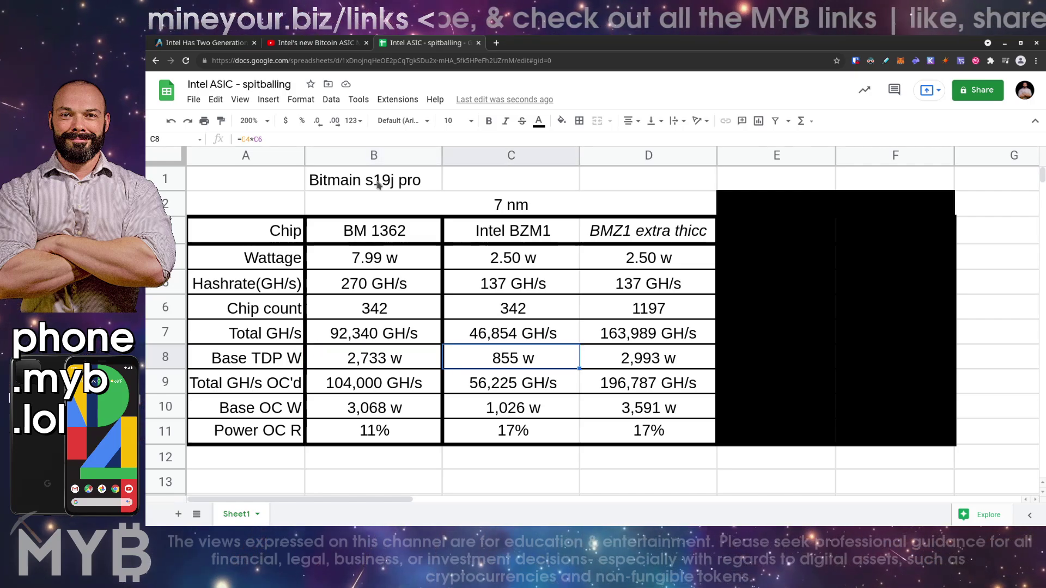
{"action": "key", "text": "Right"}
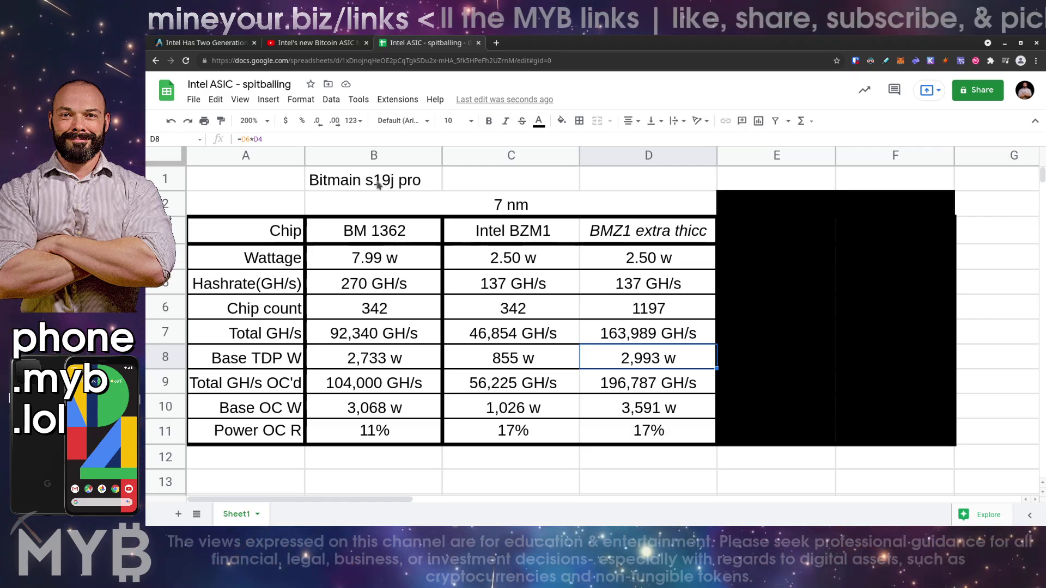
Step: Correct the D3 header from 'BMZ1 extra thicc' to 'BZM1 extra thicc'
{"action": "key", "text": "Up"}
{"action": "key", "text": "Up"}
{"action": "key", "text": "Up"}
{"action": "key", "text": "Up"}
{"action": "key", "text": "Up"}
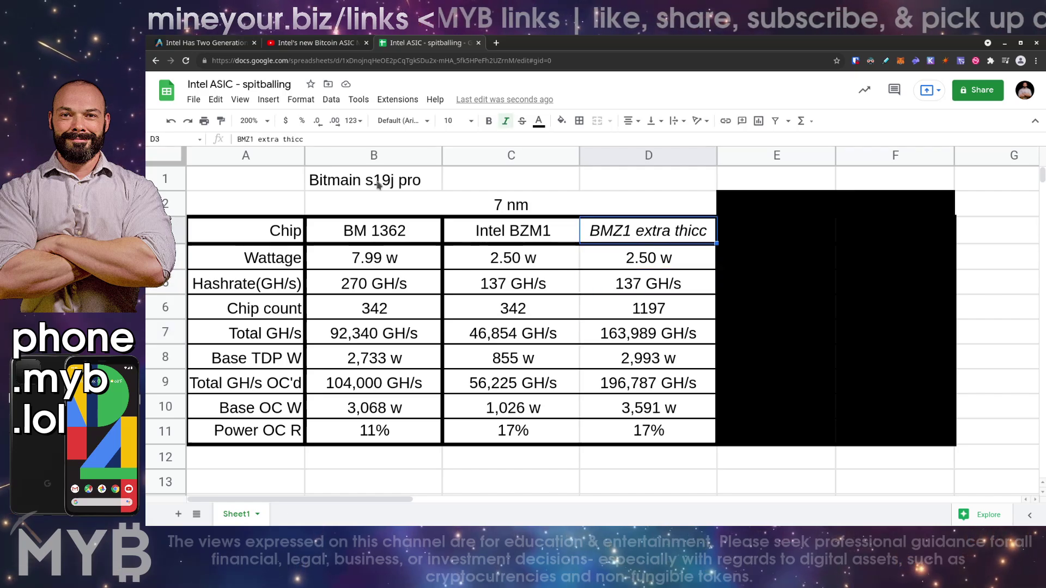
{"action": "key", "text": "Return"}
{"action": "key", "text": "Left"}
{"action": "key", "text": "Left"}
{"action": "key", "text": "Left"}
{"action": "key", "text": "Left"}
{"action": "key", "text": "Left"}
{"action": "key", "text": "Left"}
{"action": "key", "text": "Left"}
{"action": "key", "text": "Left"}
{"action": "key", "text": "Left"}
{"action": "key", "text": "Left"}
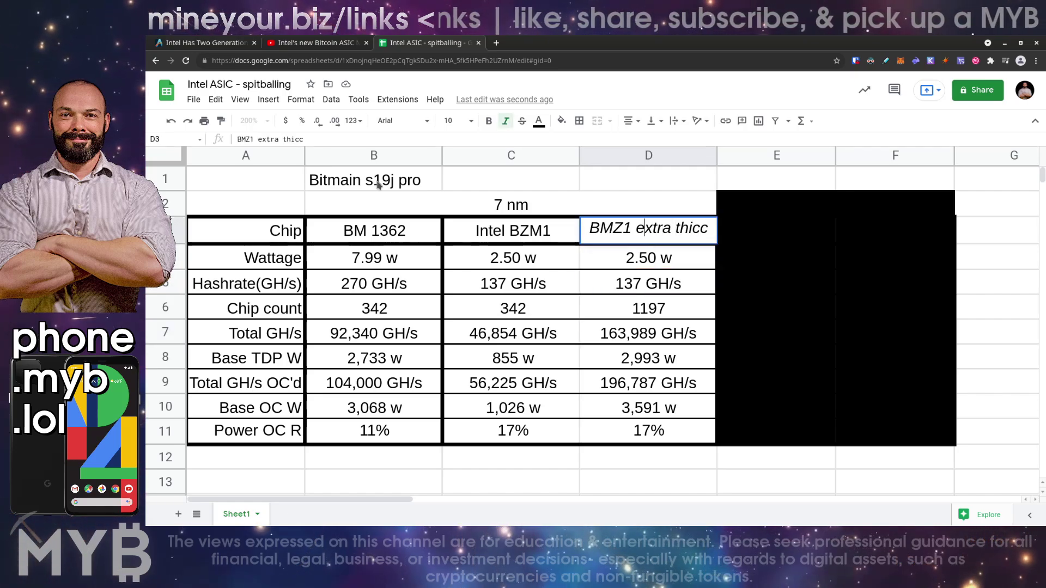
{"action": "key", "text": "BackSpace"}
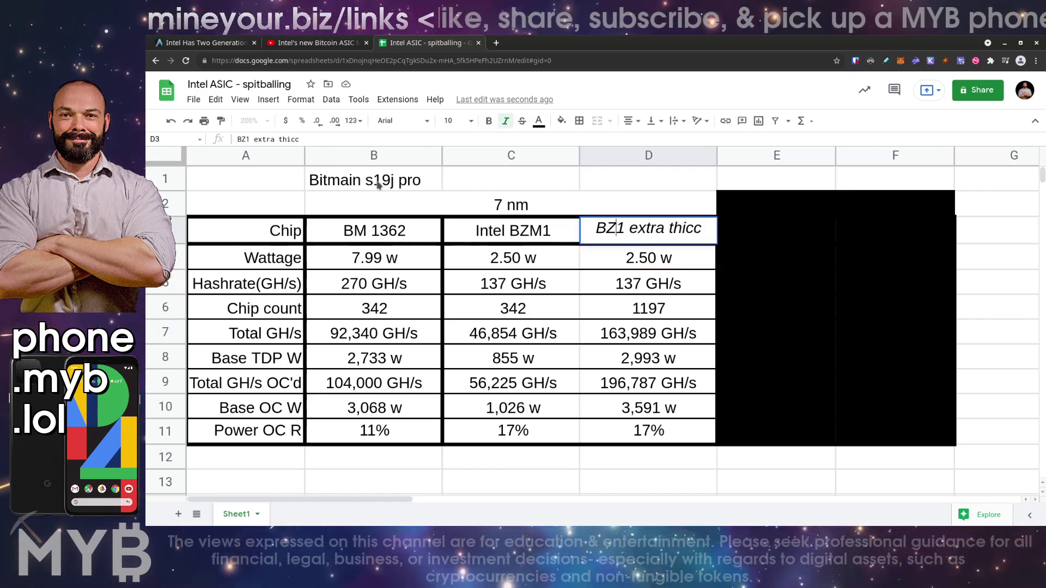
{"action": "key", "text": "Right"}
{"action": "type", "text": "M"}
{"action": "key", "text": "Return"}
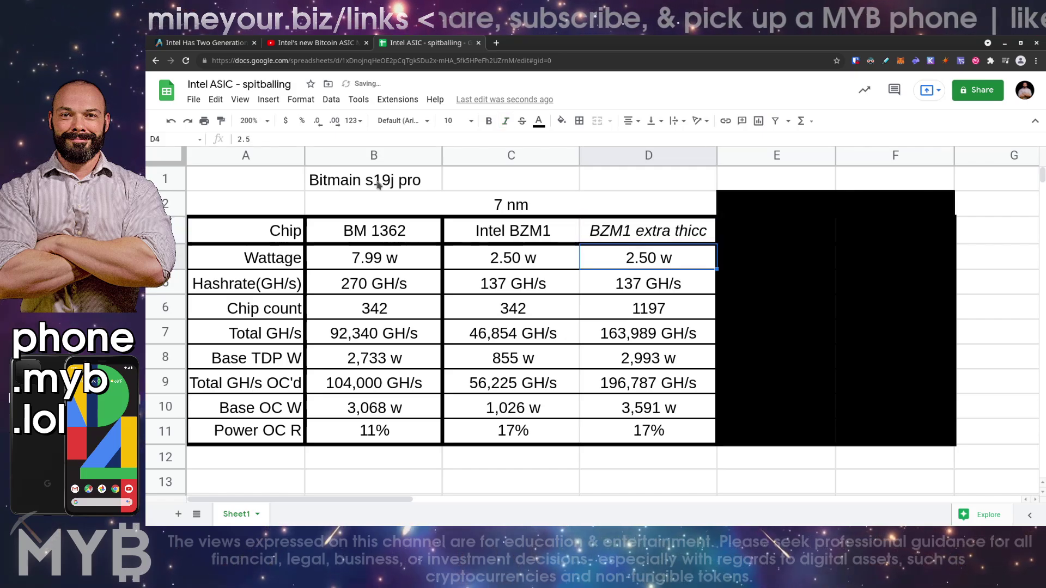
{"action": "key", "text": "Down"}
{"action": "key", "text": "Down"}
{"action": "key", "text": "Down"}
{"action": "key", "text": "Down"}
{"action": "key", "text": "Down"}
{"action": "key", "text": "Up"}
{"action": "key", "text": "Up"}
{"action": "key", "text": "Up"}
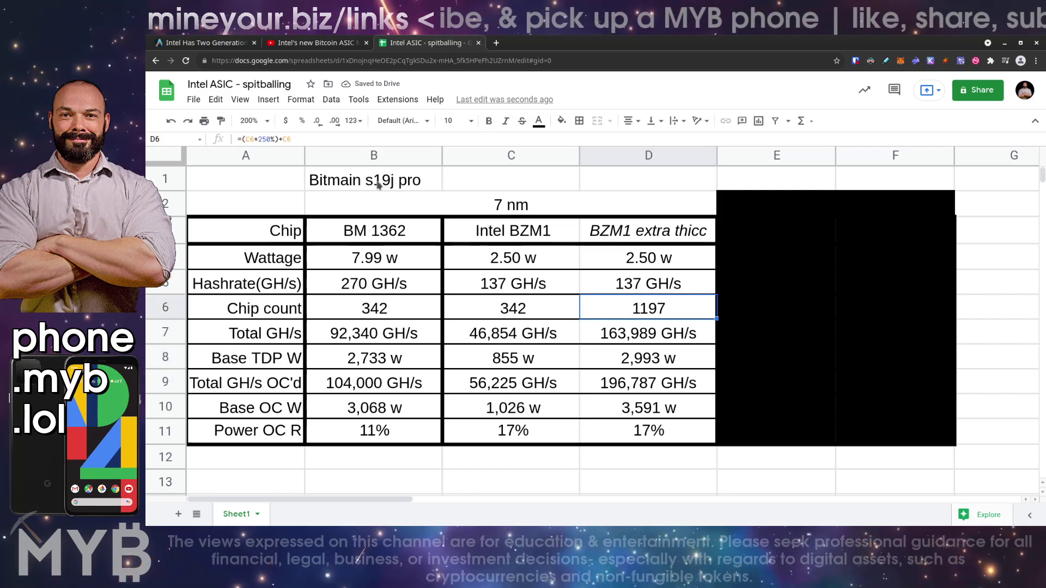
{"action": "key", "text": "Left"}
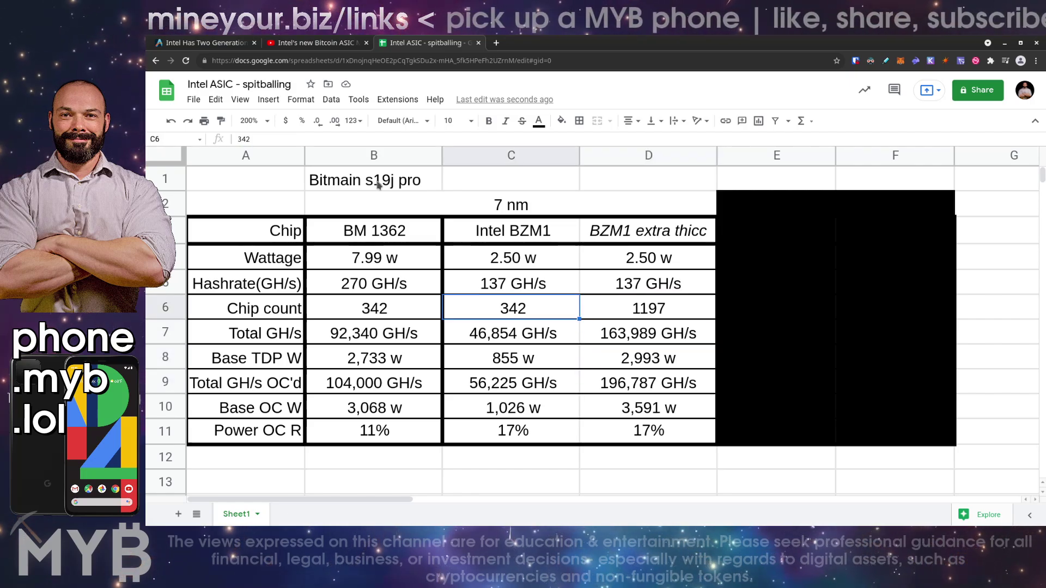
{"action": "key", "text": "Up"}
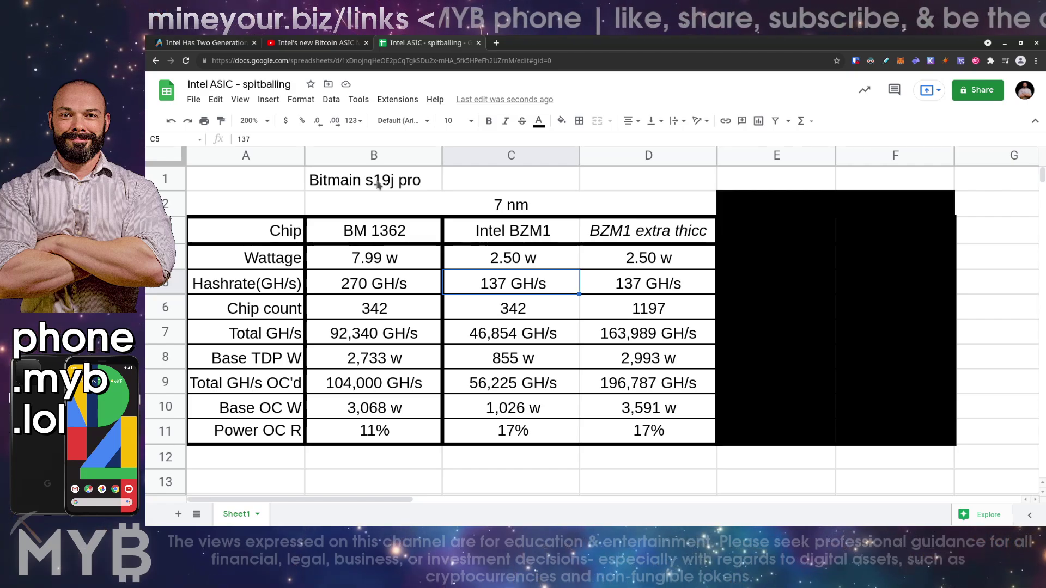
{"action": "key", "text": "Down"}
{"action": "key", "text": "Right"}
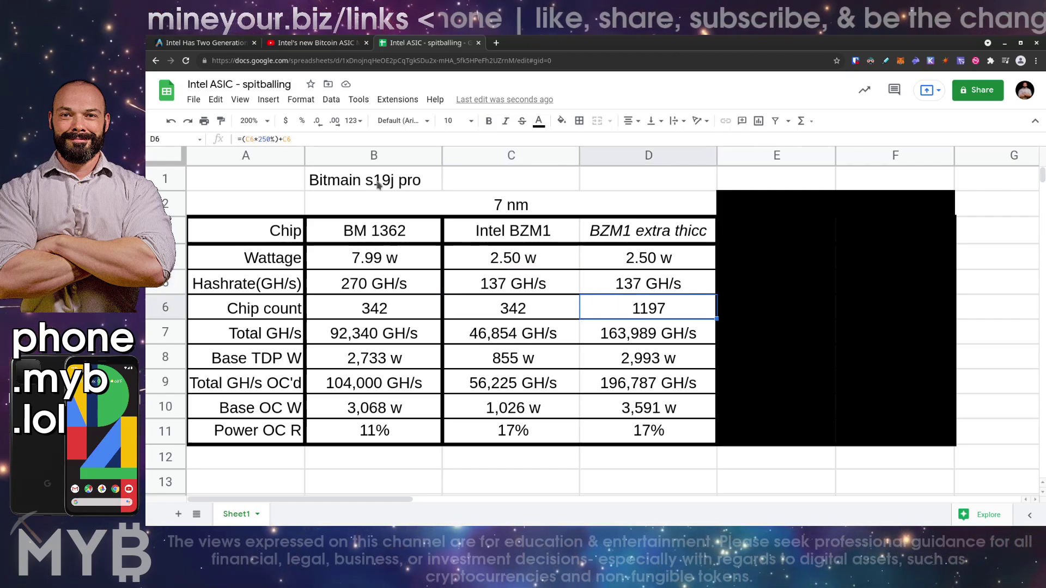
{"action": "key", "text": "Down"}
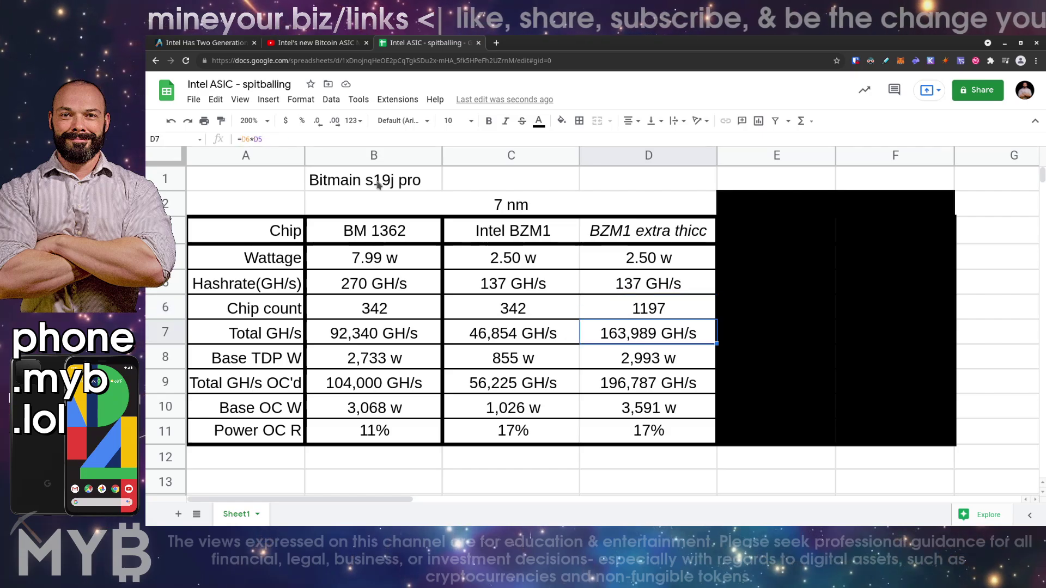
{"action": "key", "text": "Down"}
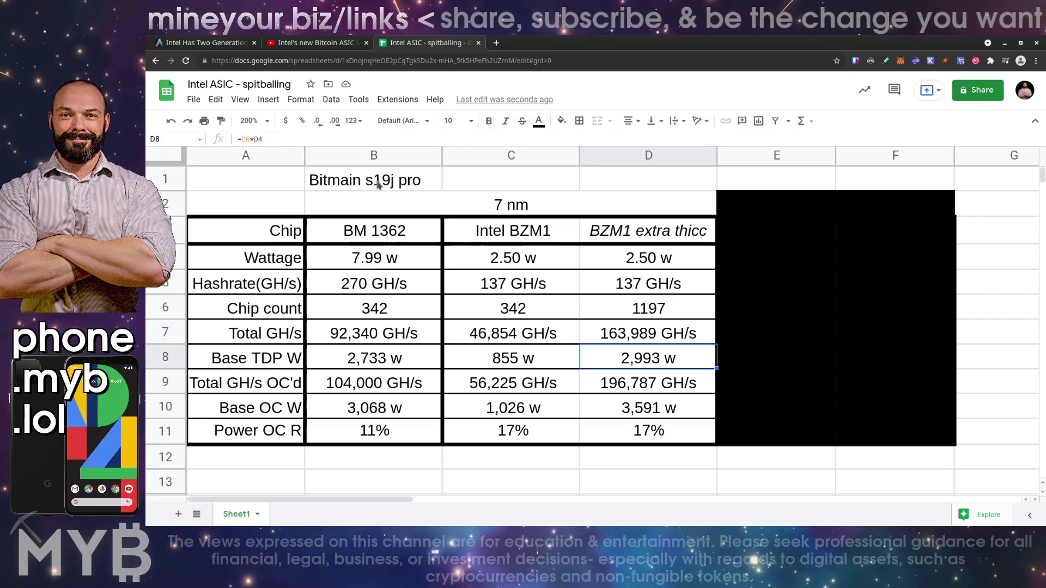
{"action": "key", "text": "Up"}
{"action": "key", "text": "Up"}
{"action": "key", "text": "Up"}
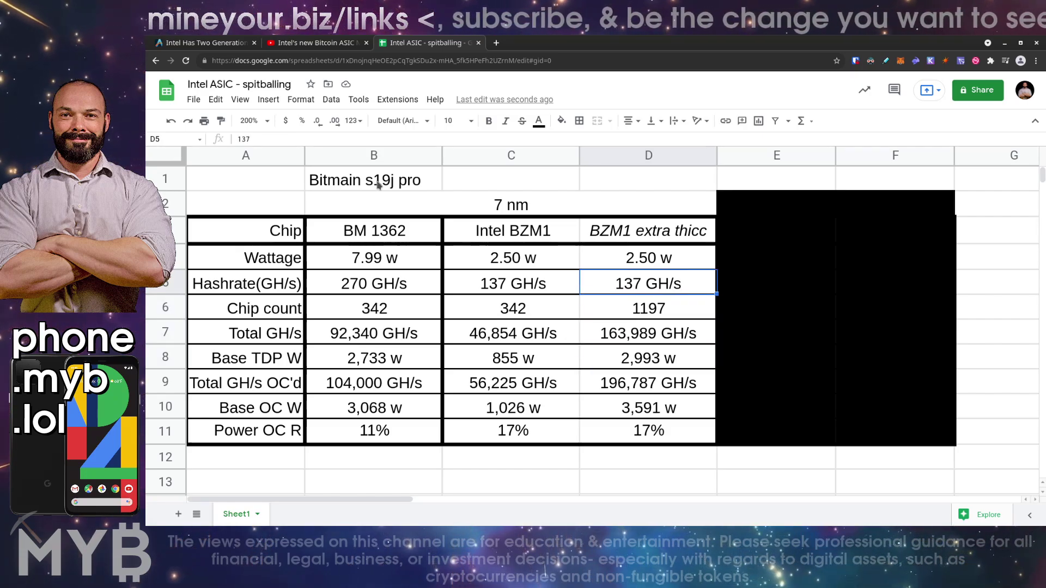
{"action": "key", "text": "Up"}
{"action": "key", "text": "Left"}
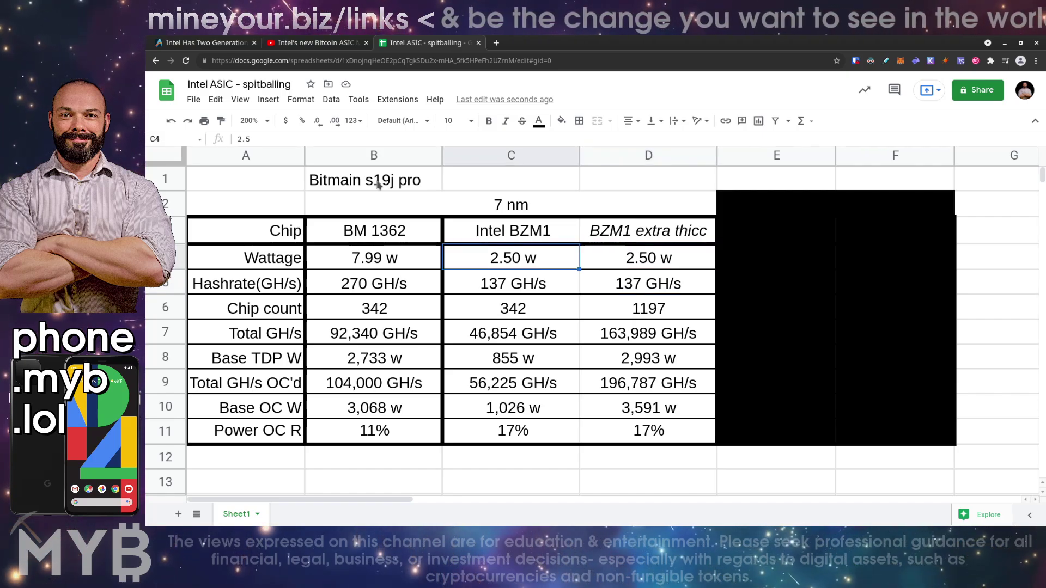
{"action": "key", "text": "Down"}
{"action": "key", "text": "Right"}
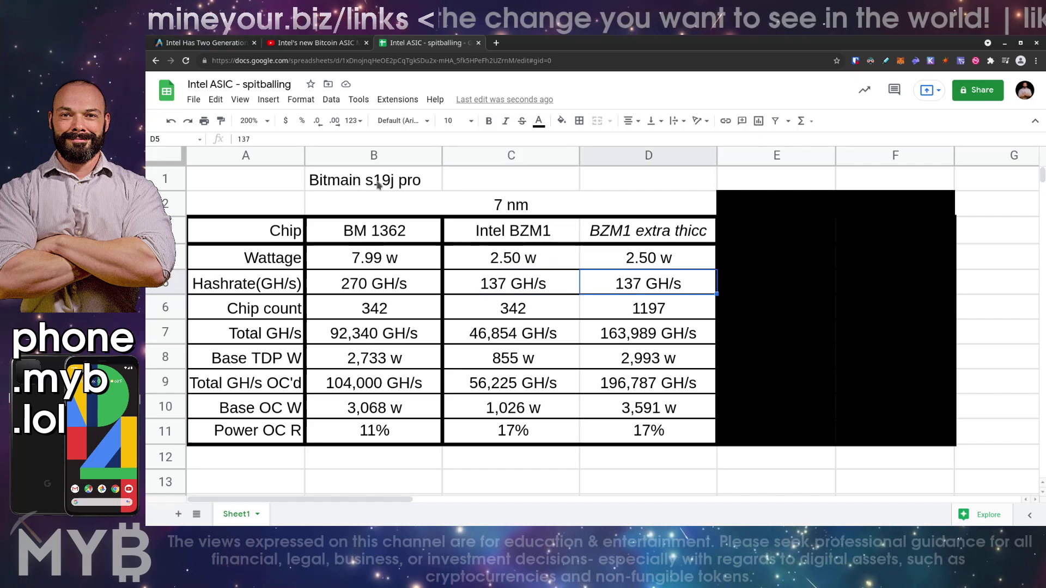
{"action": "key", "text": "Down"}
{"action": "key", "text": "Down"}
{"action": "key", "text": "Down"}
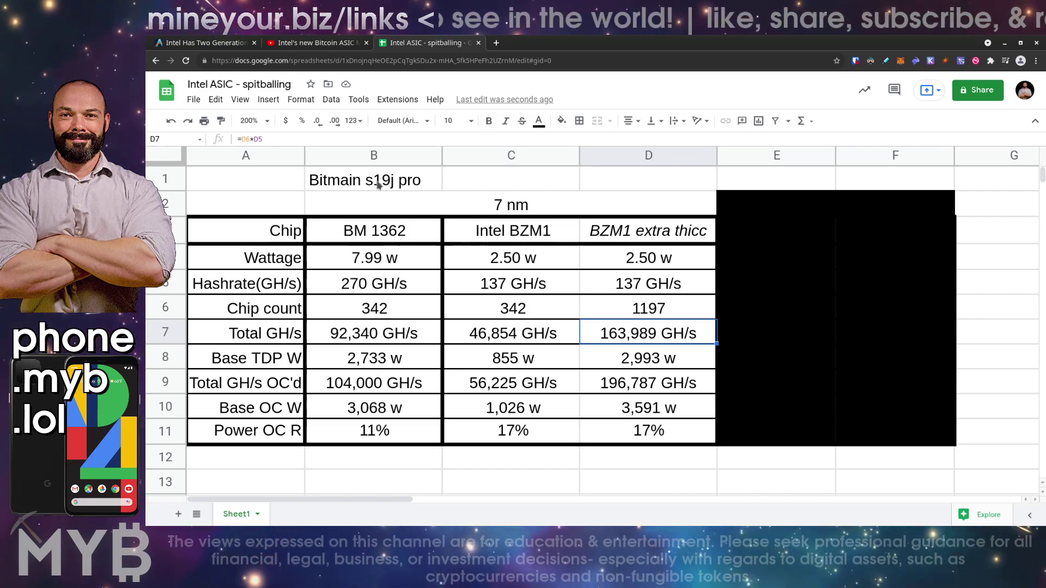
{"action": "key", "text": "Left"}
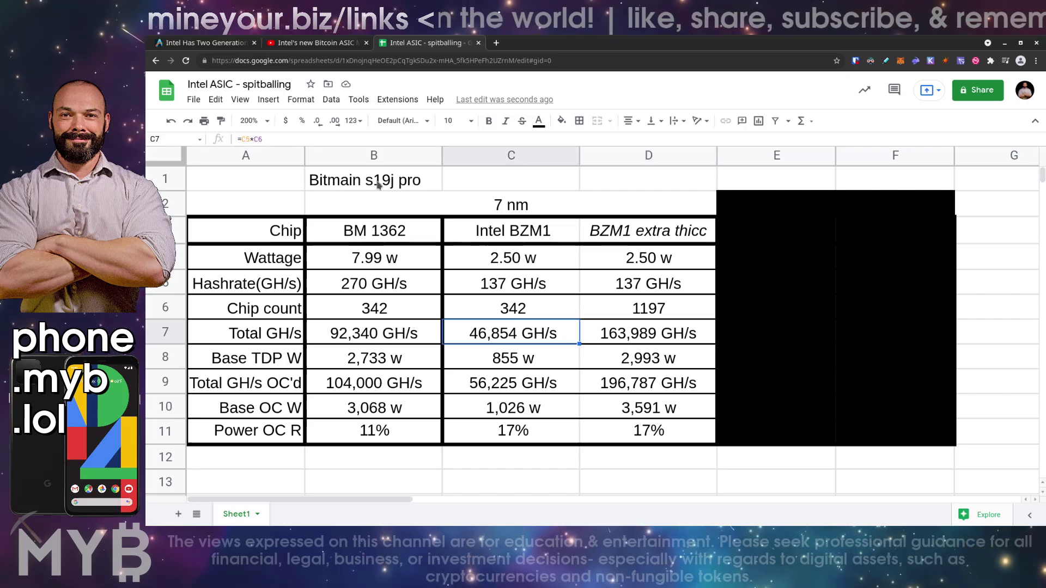
{"action": "key", "text": "Down"}
{"action": "key", "text": "Down"}
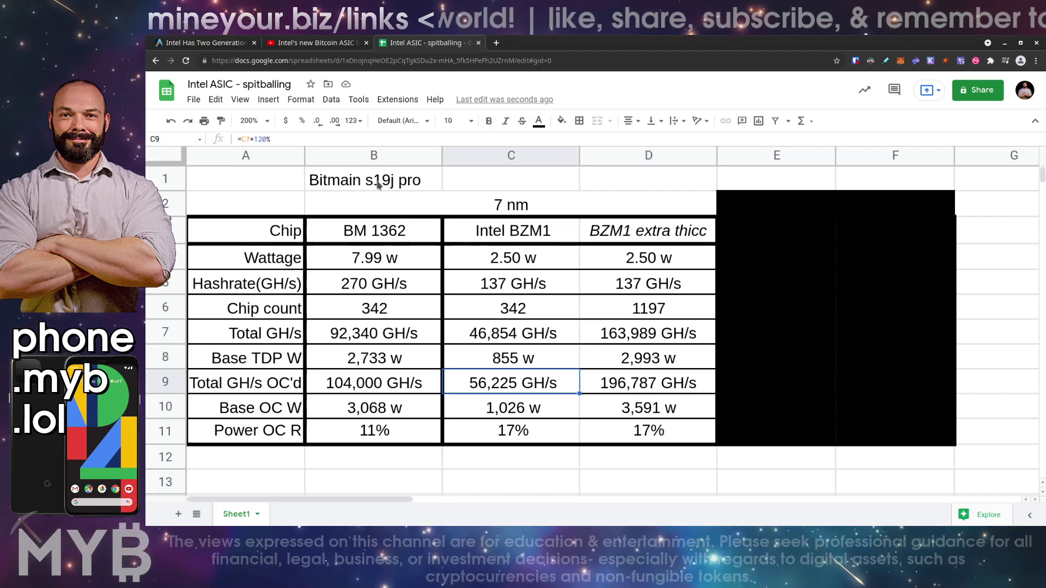
{"action": "key", "text": "Up"}
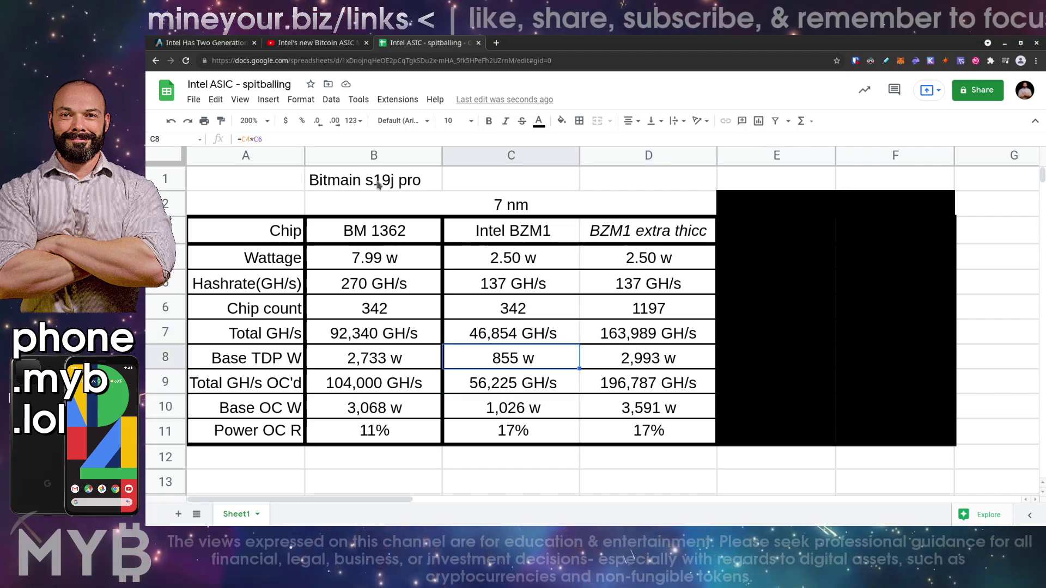
{"action": "key", "text": "Down"}
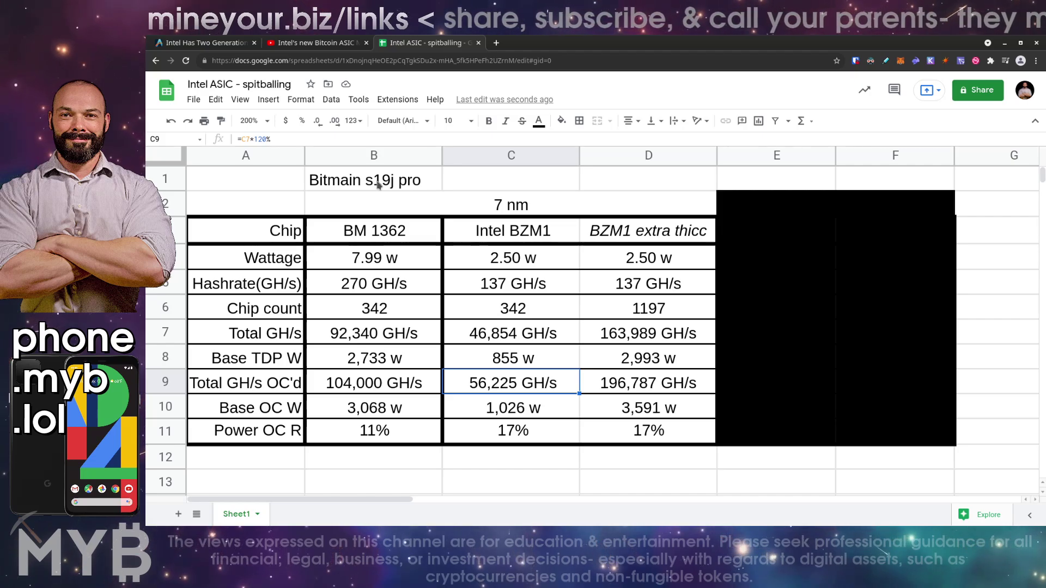
{"action": "key", "text": "Down"}
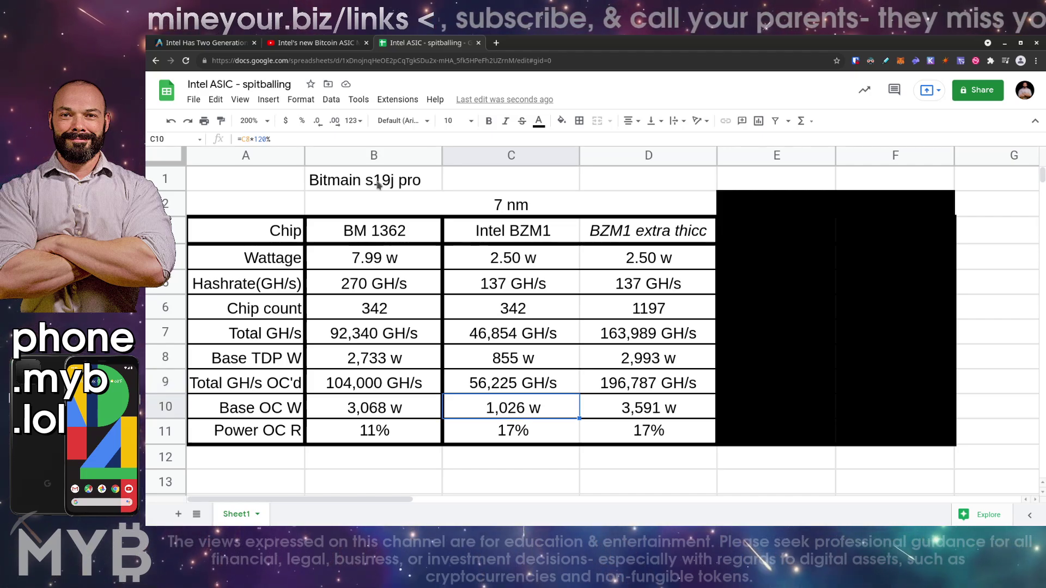
{"action": "key", "text": "Up"}
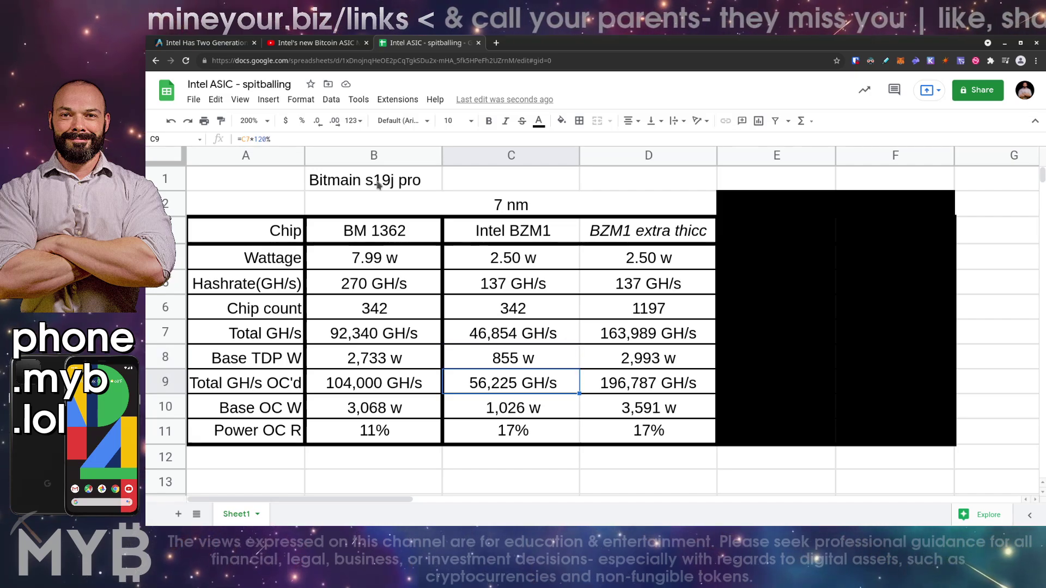
{"action": "key", "text": "Up"}
{"action": "key", "text": "Up"}
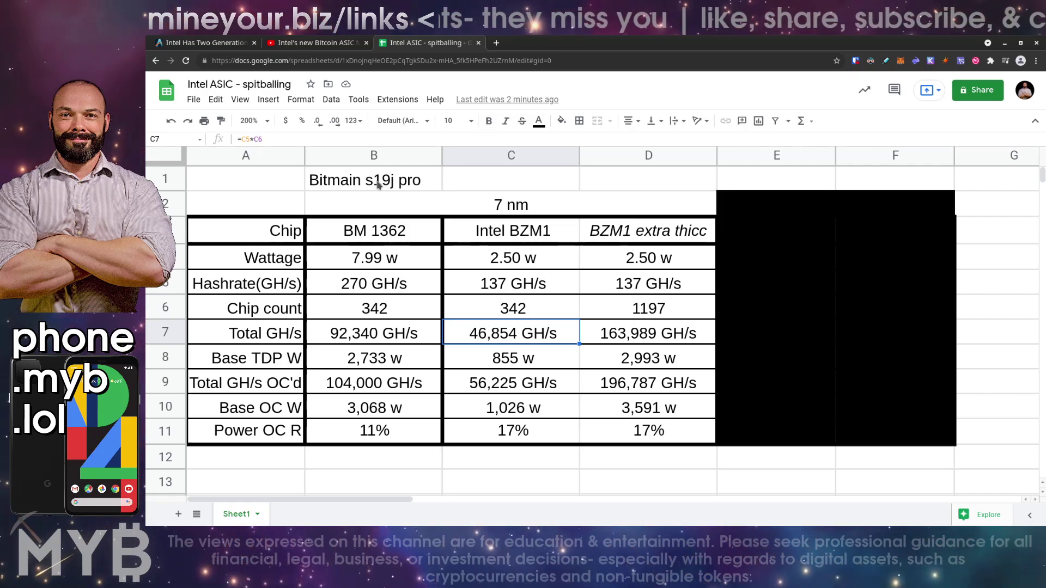
{"action": "key", "text": "Down"}
{"action": "key", "text": "Down"}
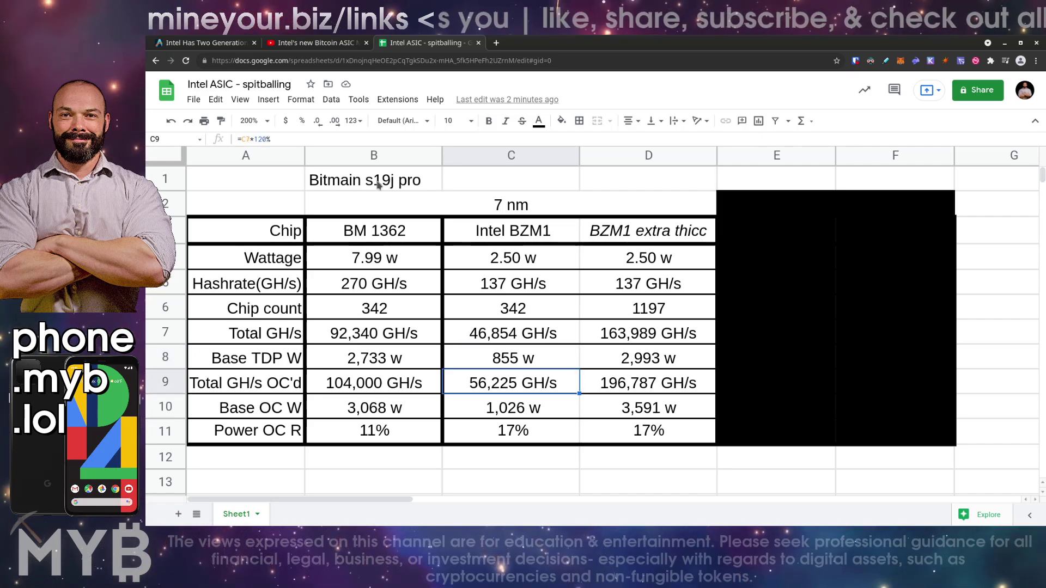
{"action": "key", "text": "Up"}
{"action": "key", "text": "Up"}
{"action": "key", "text": "Right"}
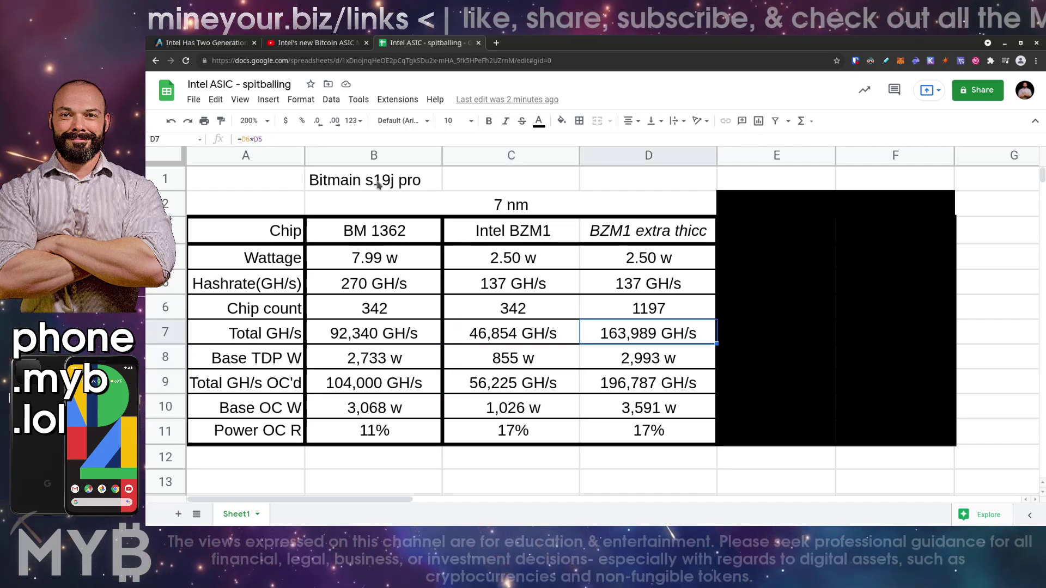
{"action": "key", "text": "Down"}
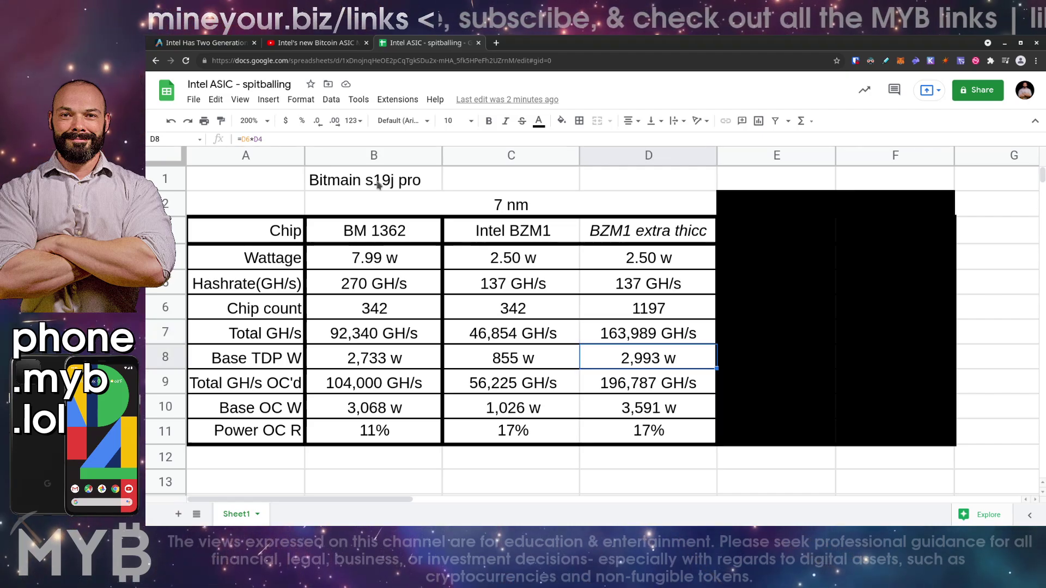
{"action": "key", "text": "Down"}
{"action": "key", "text": "Down"}
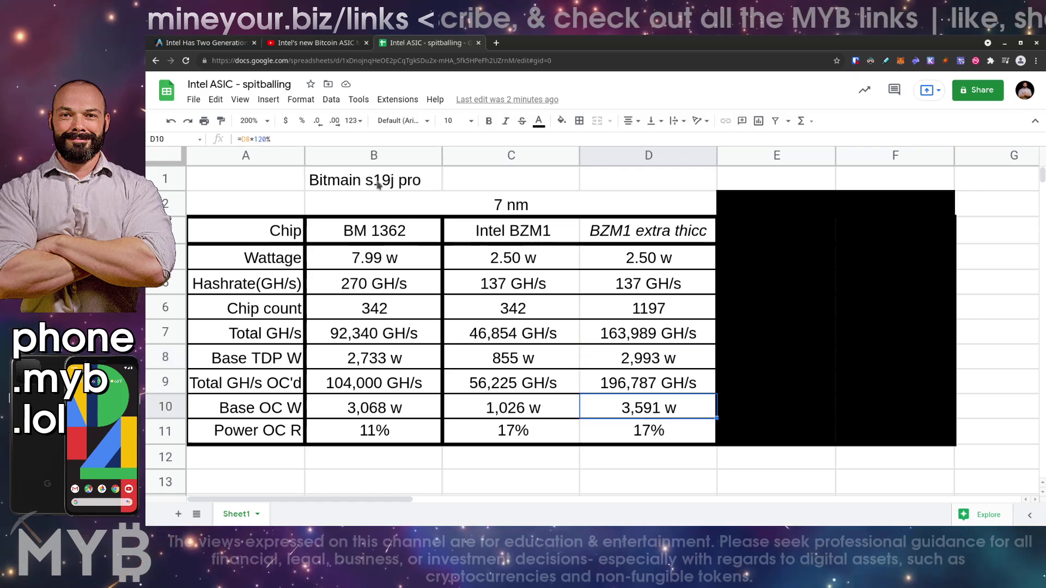
{"action": "key", "text": "Up"}
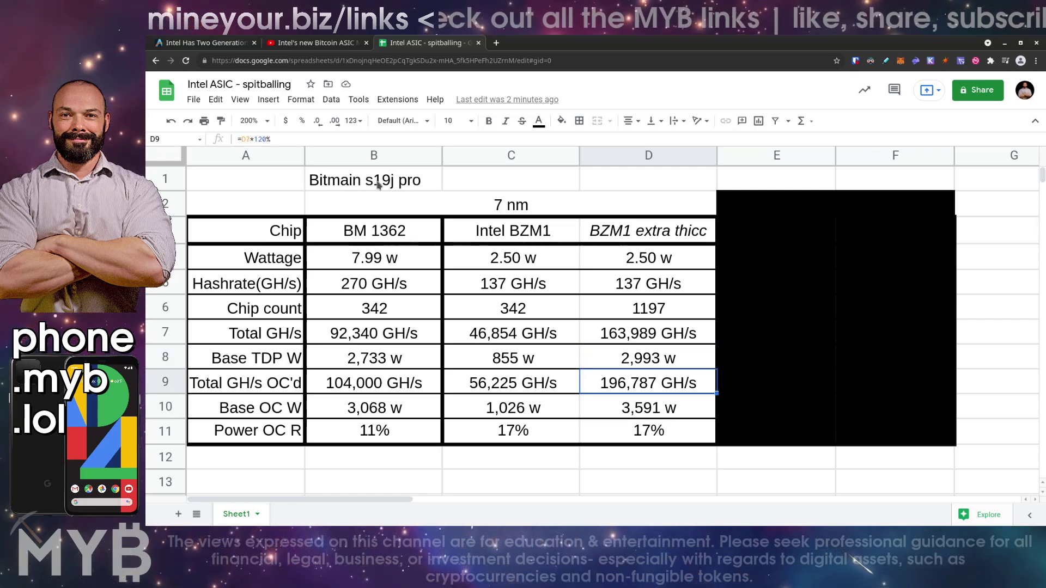
{"action": "key", "text": "Down"}
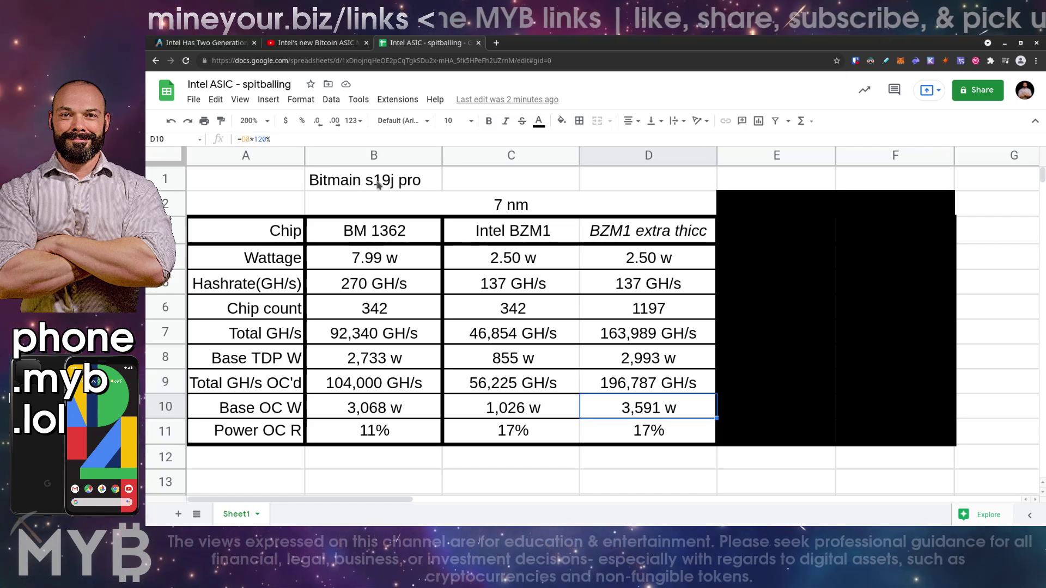
{"action": "key", "text": "Up"}
{"action": "key", "text": "Up"}
{"action": "key", "text": "Up"}
{"action": "key", "text": "Up"}
{"action": "key", "text": "Up"}
{"action": "key", "text": "Down"}
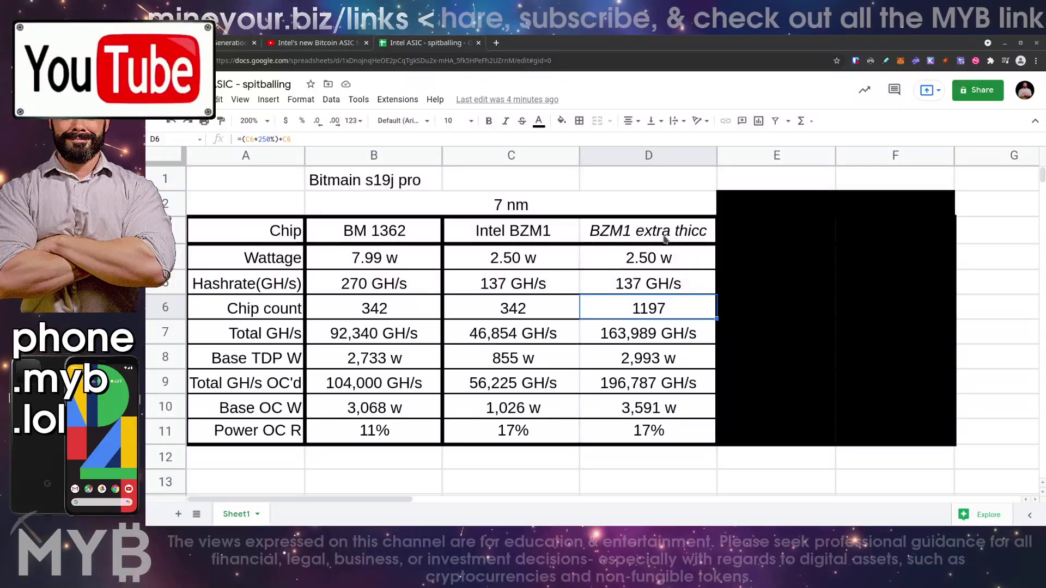
{"action": "left_click", "coordinate": [667, 236]}
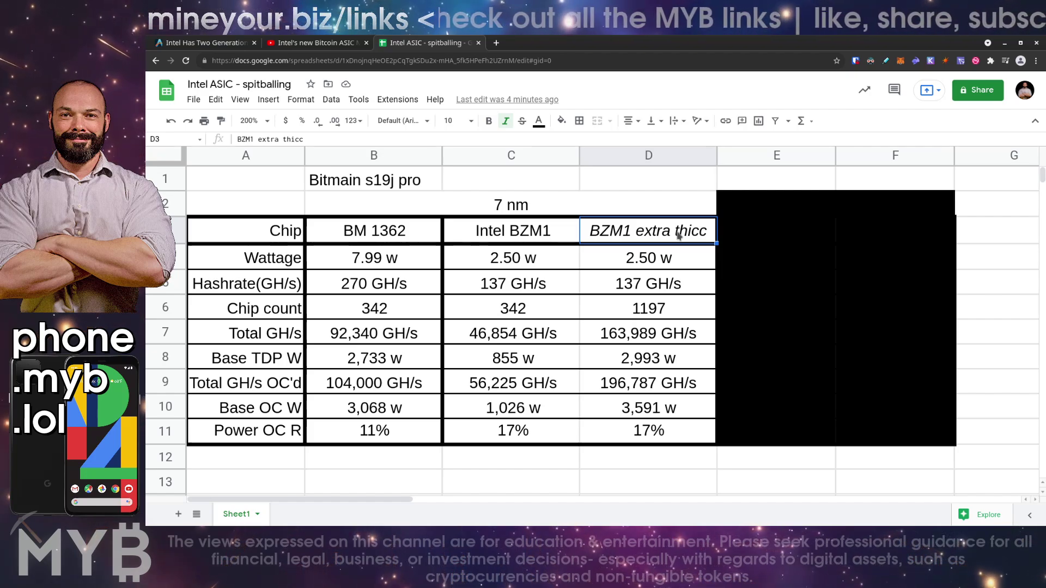
{"action": "key", "text": "Down"}
{"action": "key", "text": "Down"}
{"action": "key", "text": "Down"}
{"action": "key", "text": "Down"}
{"action": "key", "text": "Down"}
{"action": "key", "text": "Down"}
{"action": "key", "text": "Down"}
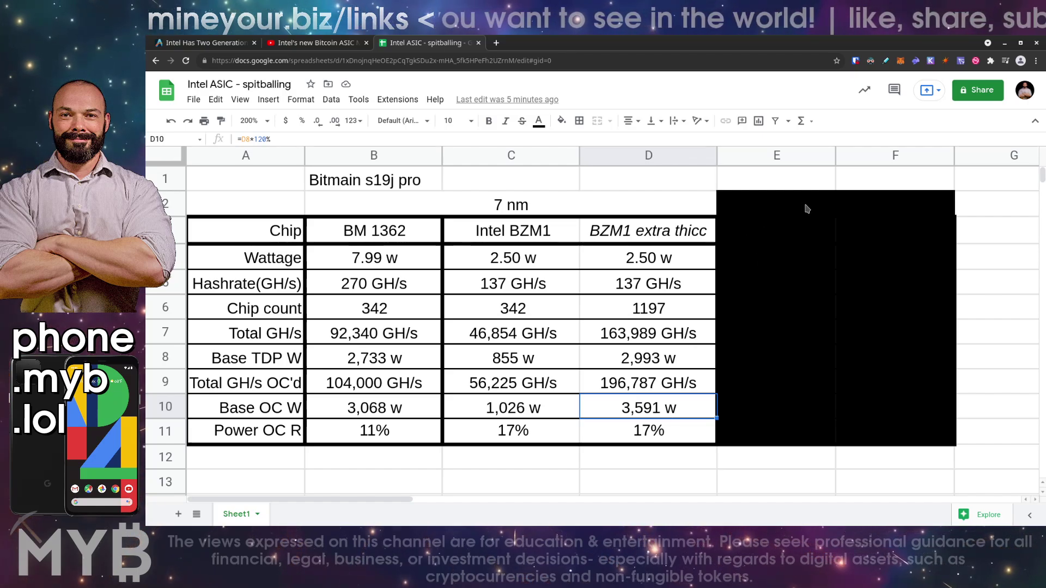
Step: Give the merged '5 nm!!!' header cell over columns E–F a white fill
{"action": "left_click_drag", "start_coordinate": [806, 209], "coordinate": [798, 417]}
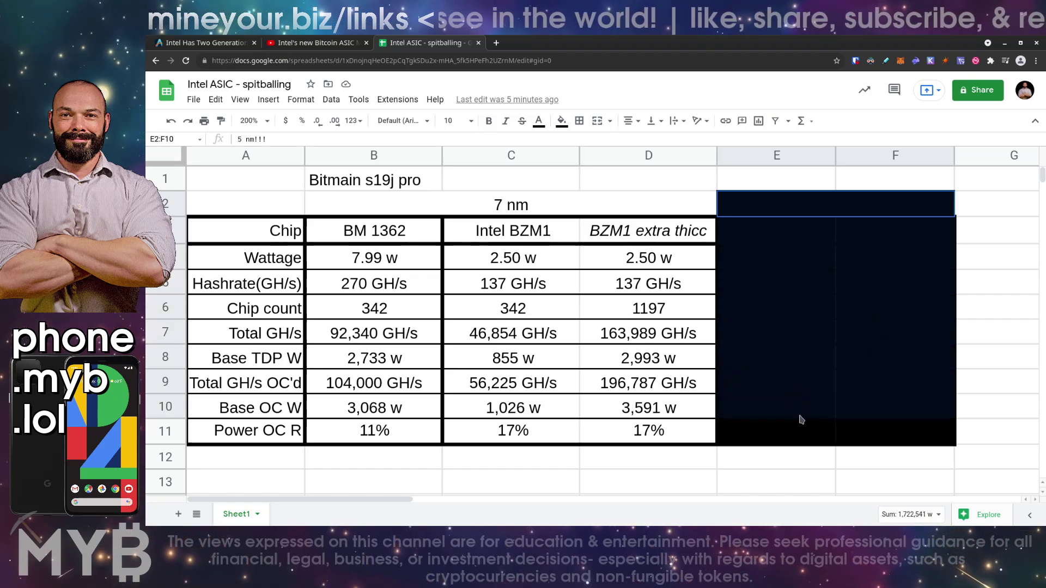
{"action": "left_click", "coordinate": [782, 438]}
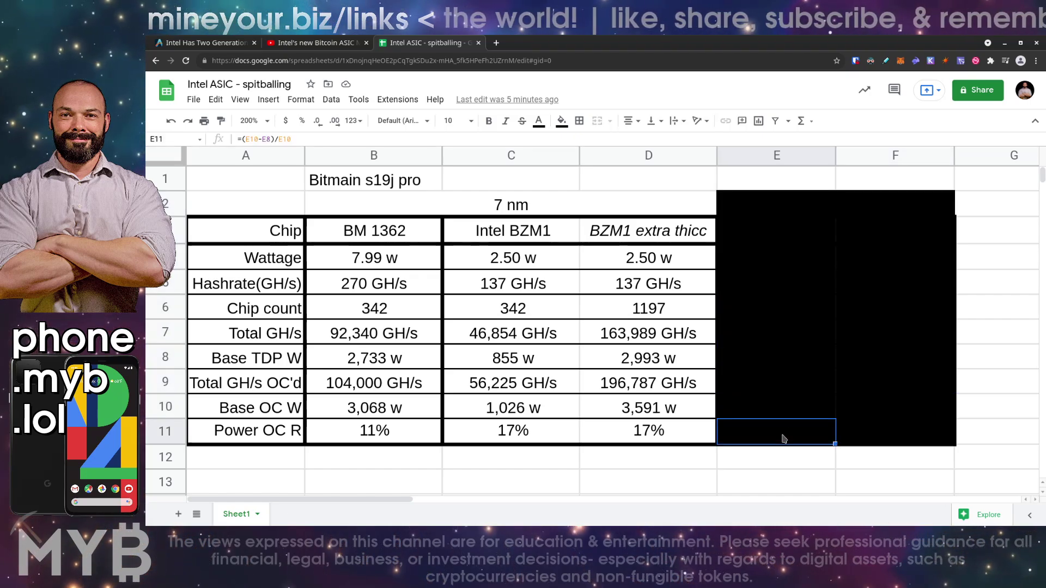
{"action": "left_click", "coordinate": [799, 205]}
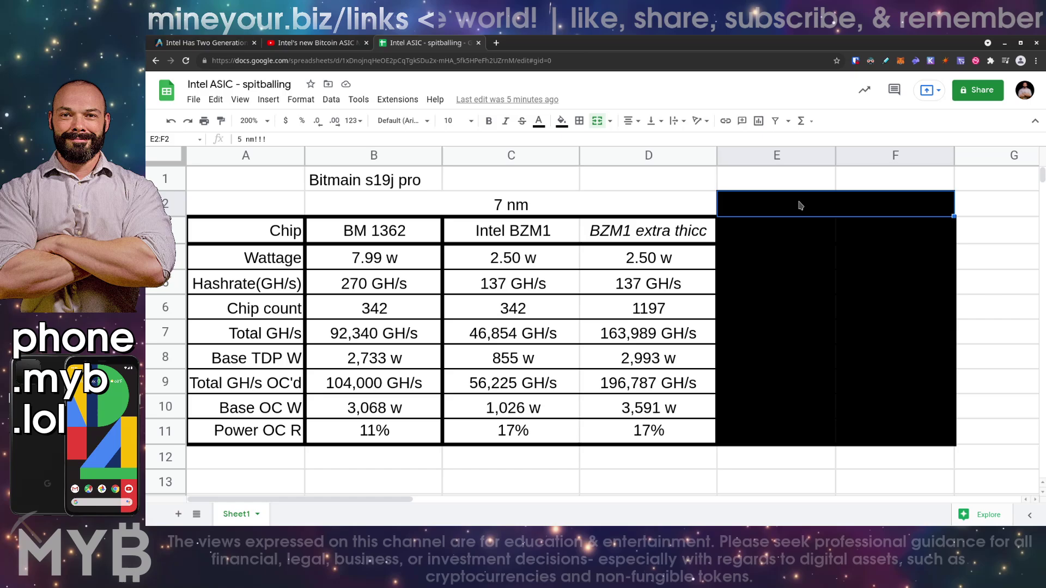
{"action": "left_click", "coordinate": [562, 122]}
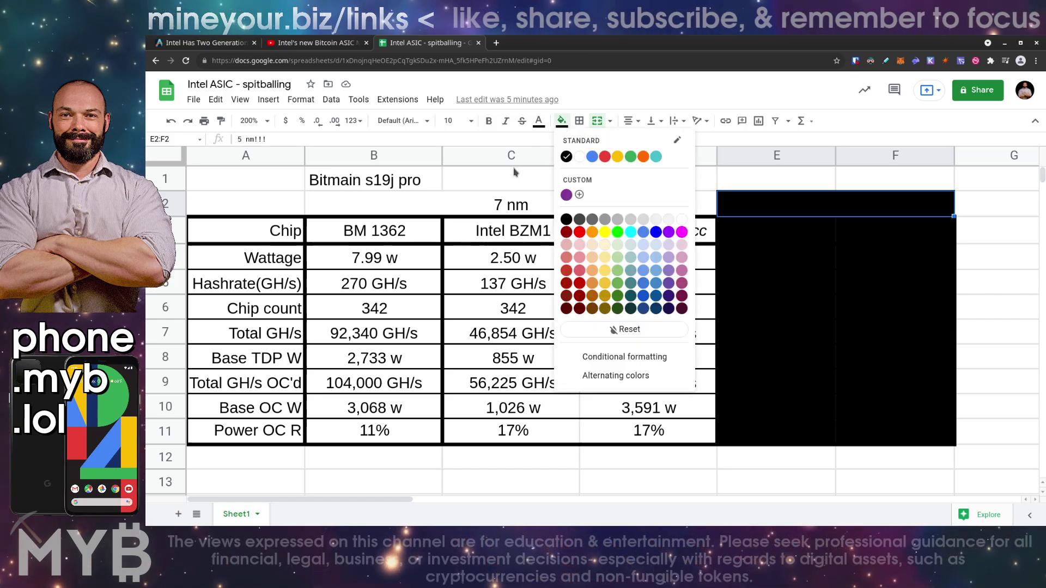
{"action": "left_click", "coordinate": [579, 158]}
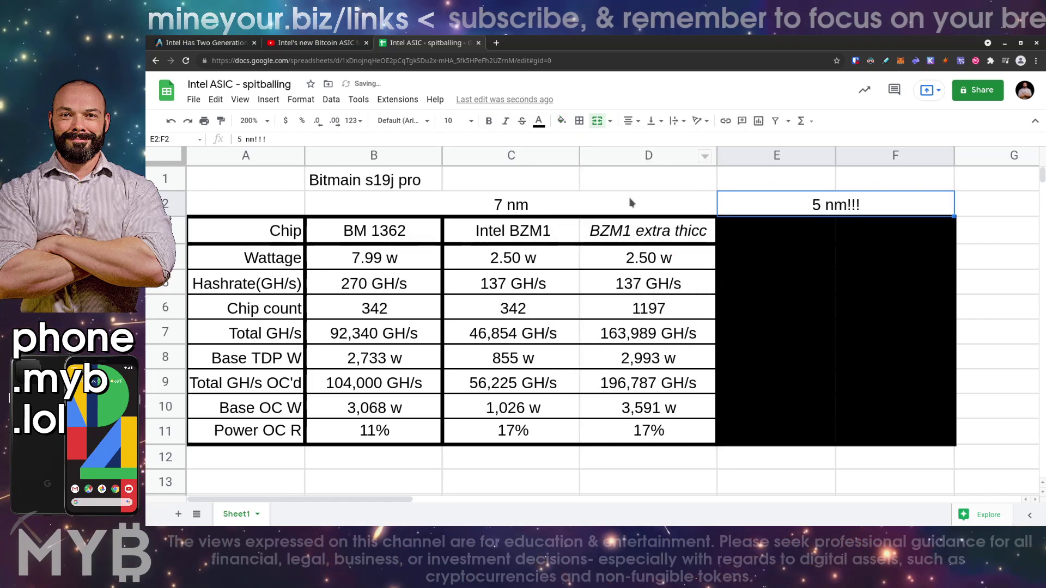
{"action": "left_click", "coordinate": [679, 188]}
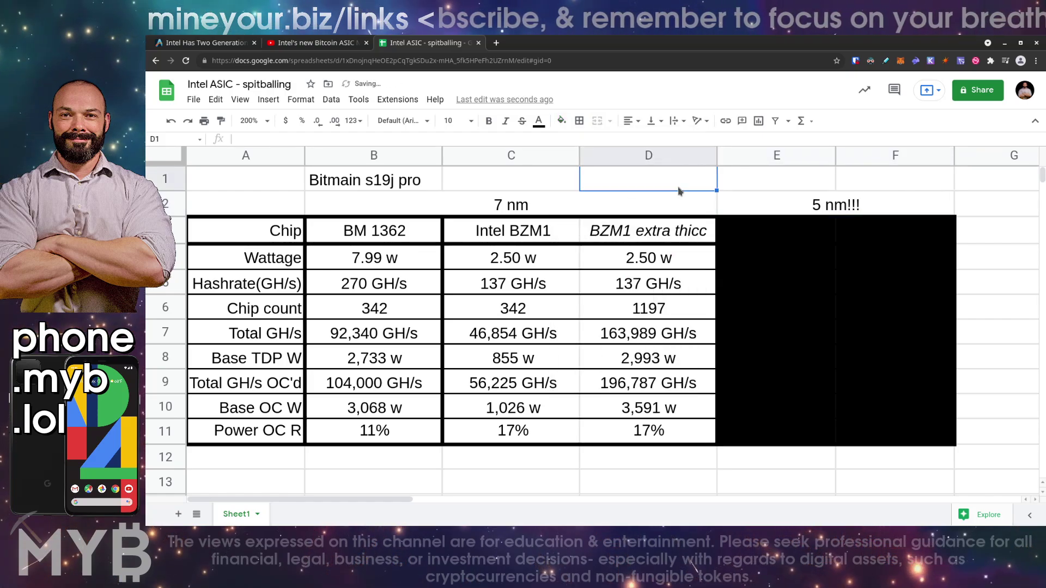
{"action": "left_click", "coordinate": [199, 46]}
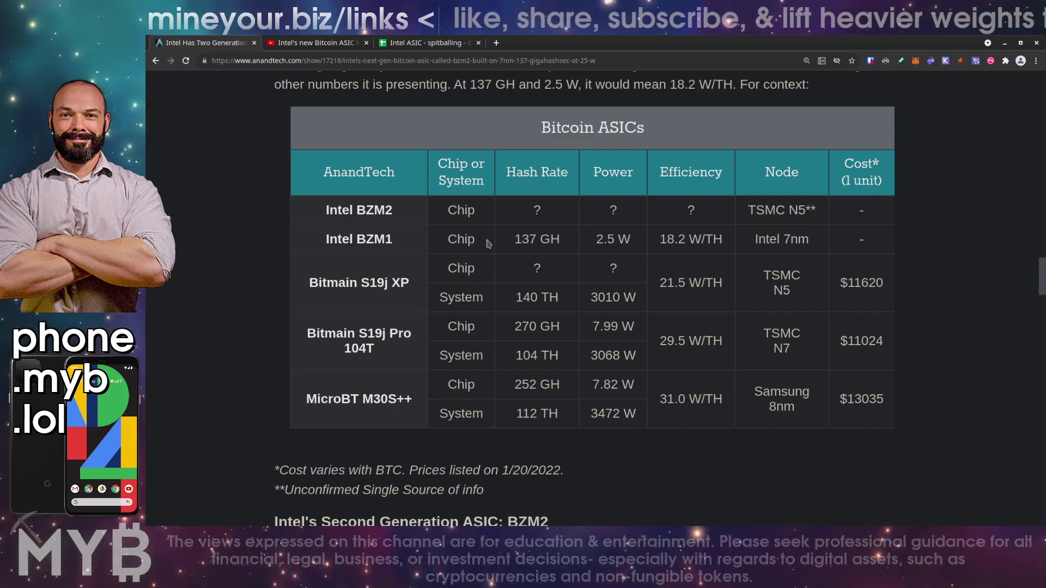
{"action": "left_click", "coordinate": [439, 46]}
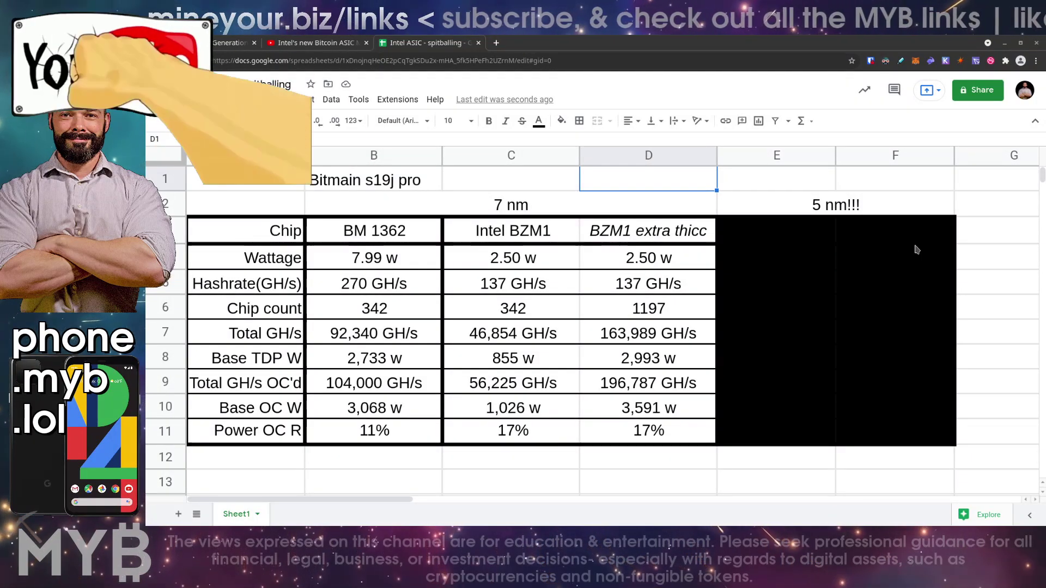
Step: Fill E3:E11 white to reveal the Intel BZM2 figures: 8 w, 500 GH/s, 342 chips
{"action": "left_click", "coordinate": [959, 256]}
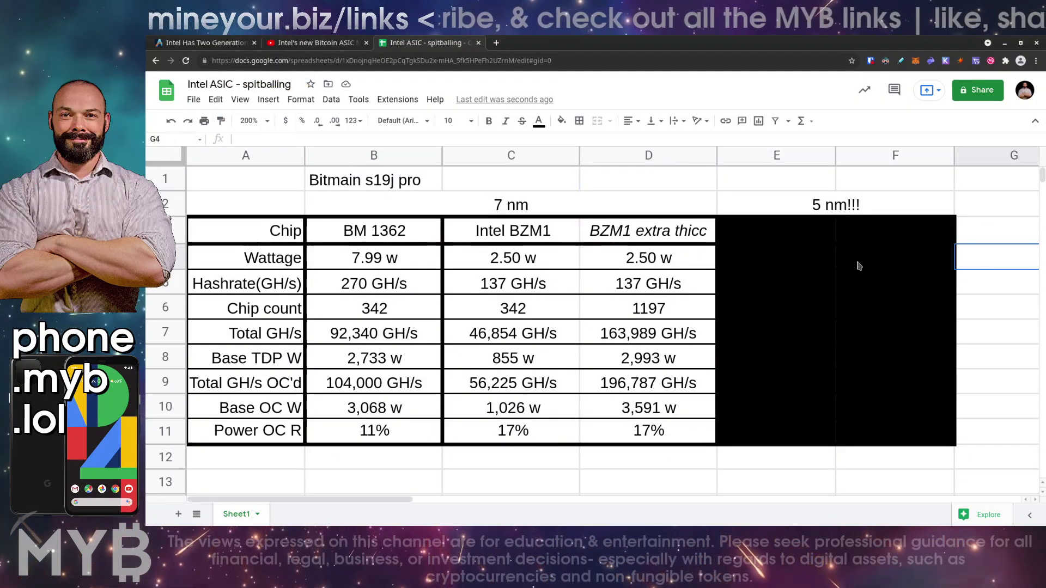
{"action": "left_click_drag", "start_coordinate": [753, 234], "coordinate": [773, 441]}
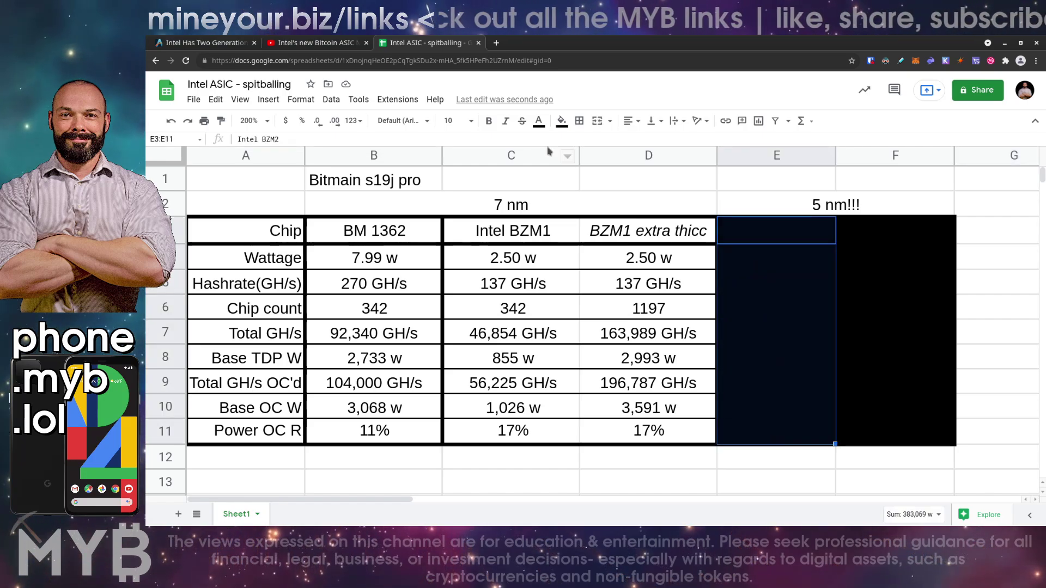
{"action": "left_click", "coordinate": [561, 121]}
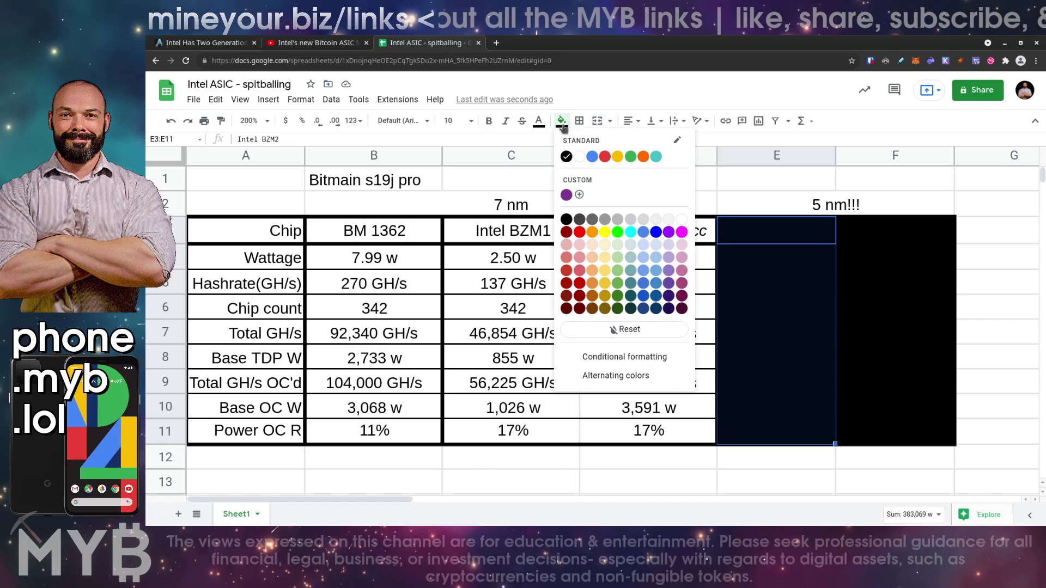
{"action": "left_click", "coordinate": [579, 156]}
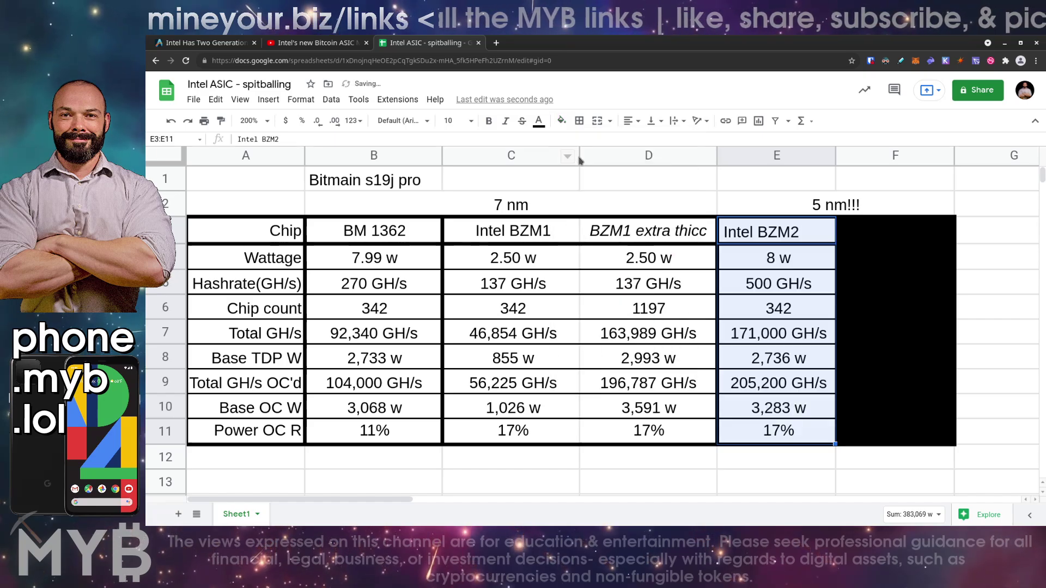
{"action": "left_click", "coordinate": [788, 469]}
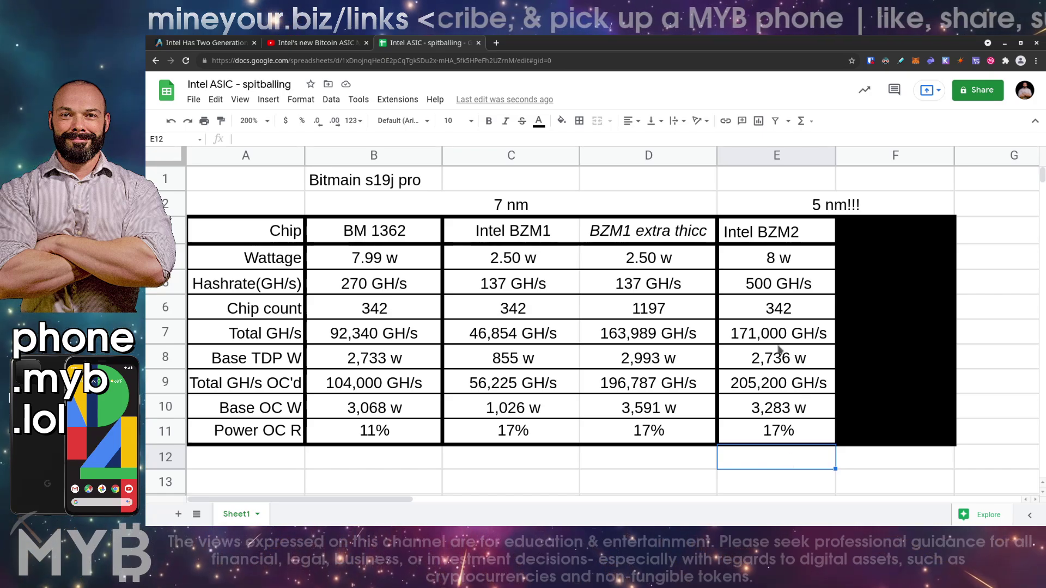
Step: Review the BZM2 hash rate and total formulas in E5, E7 and E9, then view AnandTech's table
{"action": "left_click", "coordinate": [757, 286]}
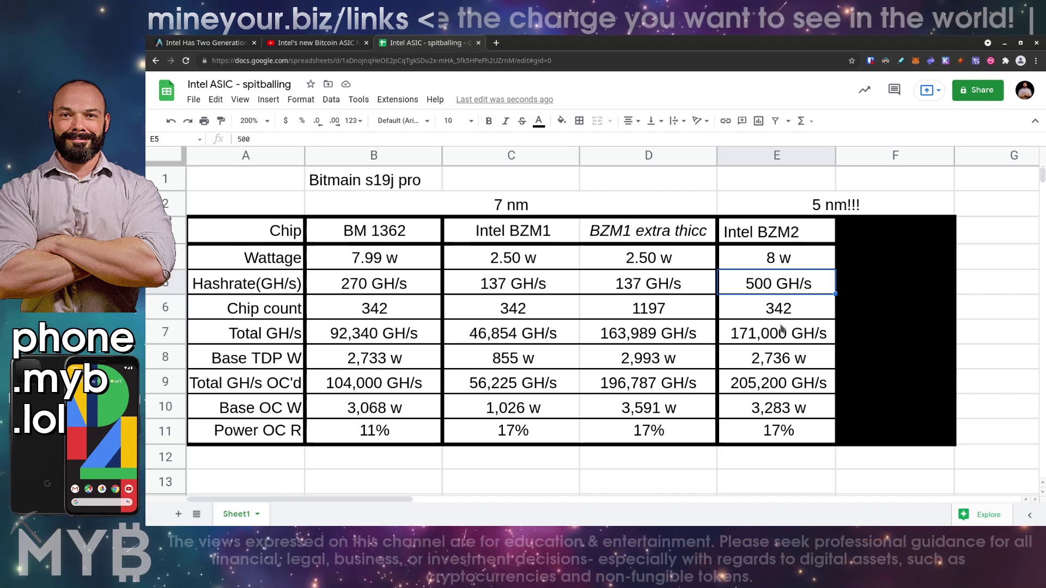
{"action": "left_click", "coordinate": [766, 337]}
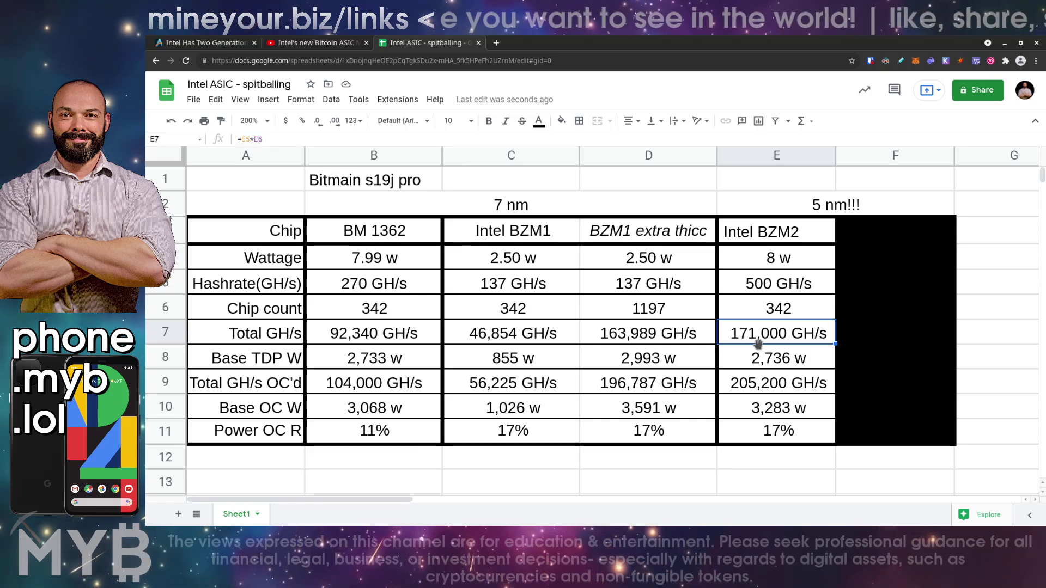
{"action": "left_click", "coordinate": [760, 387]}
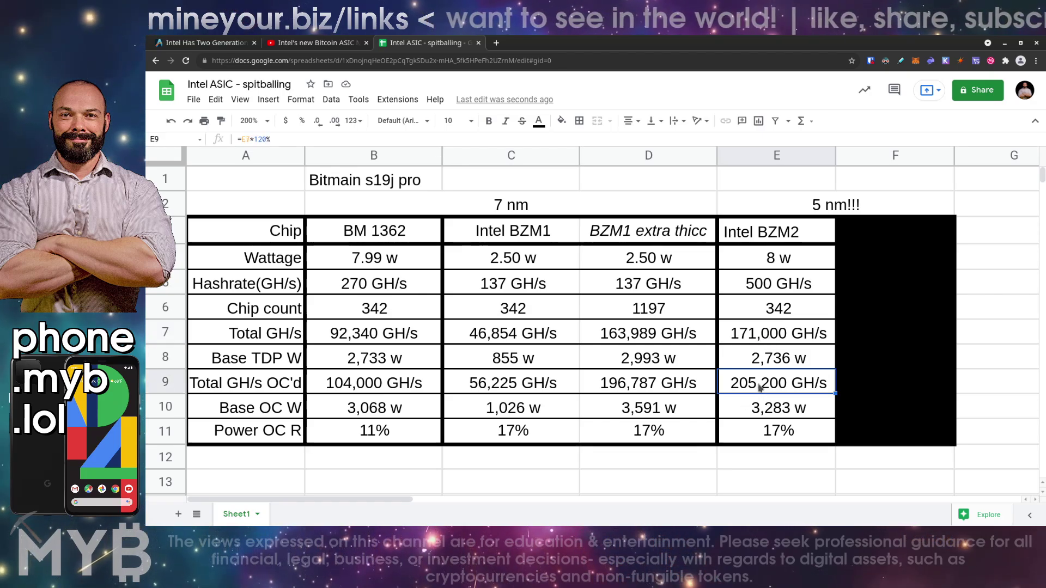
{"action": "left_click", "coordinate": [212, 44]}
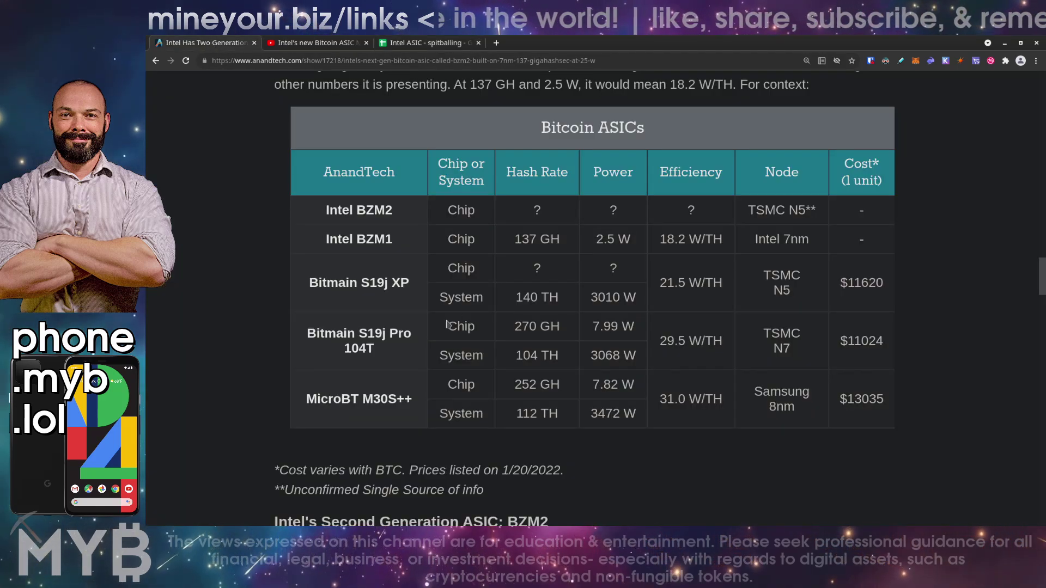
Step: Highlight the S19j XP's 140, 3010 and 21.5 figures and BZM1's Intel node, then return to the spreadsheet
{"action": "double_click", "coordinate": [532, 299]}
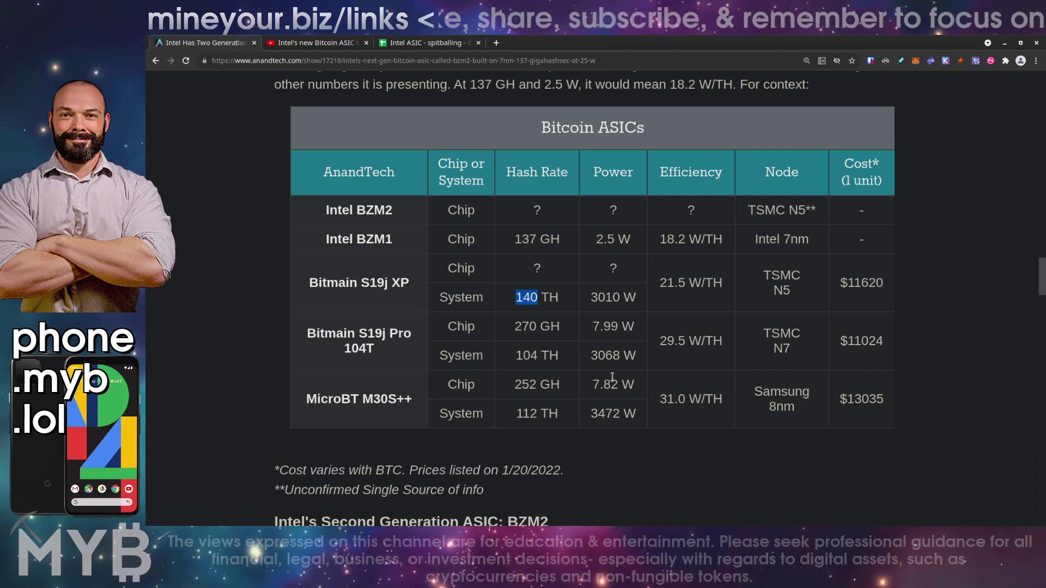
{"action": "double_click", "coordinate": [601, 298]}
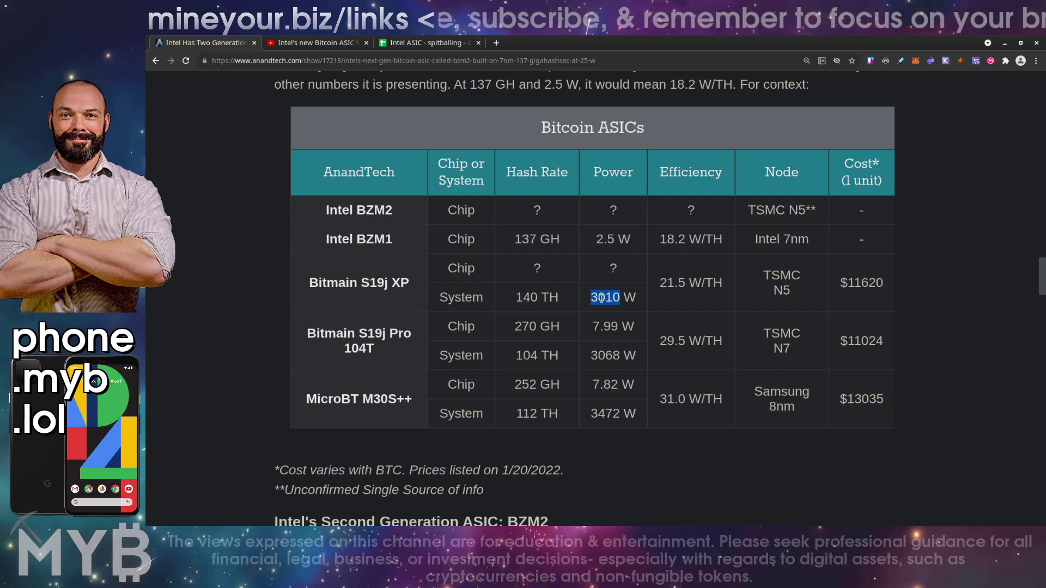
{"action": "double_click", "coordinate": [663, 283]}
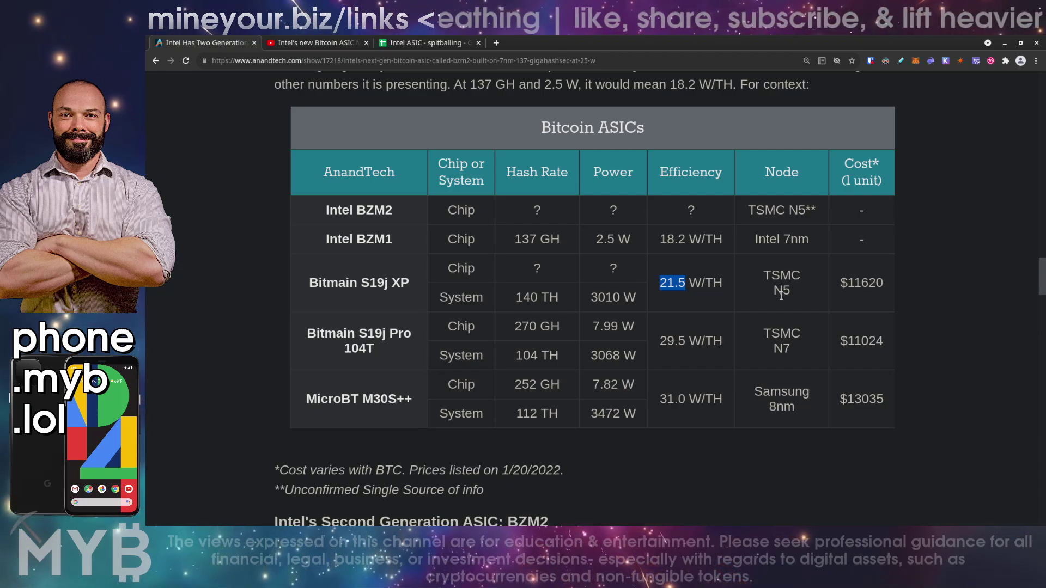
{"action": "double_click", "coordinate": [765, 240]}
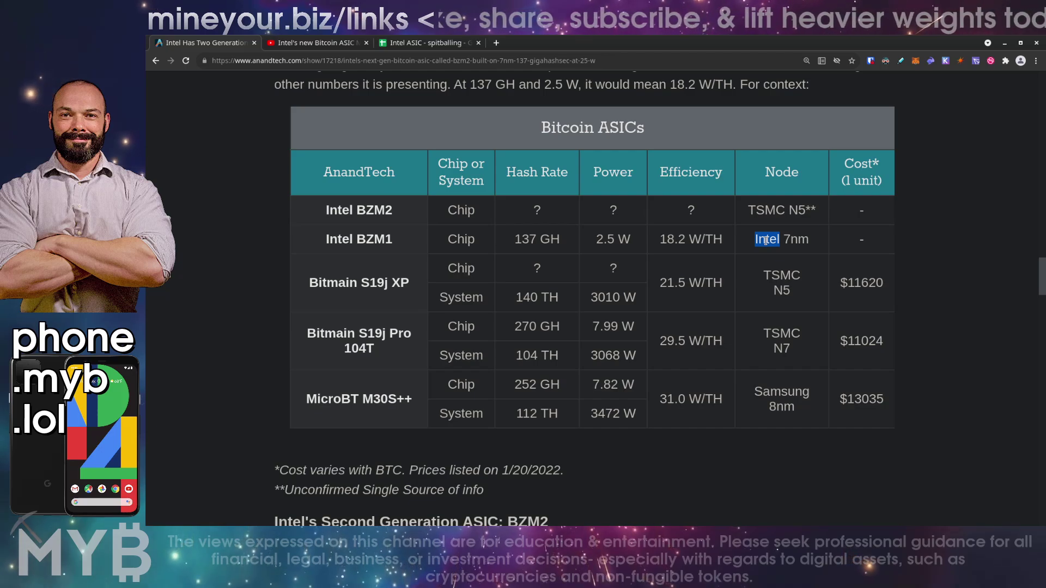
{"action": "left_click", "coordinate": [767, 240]}
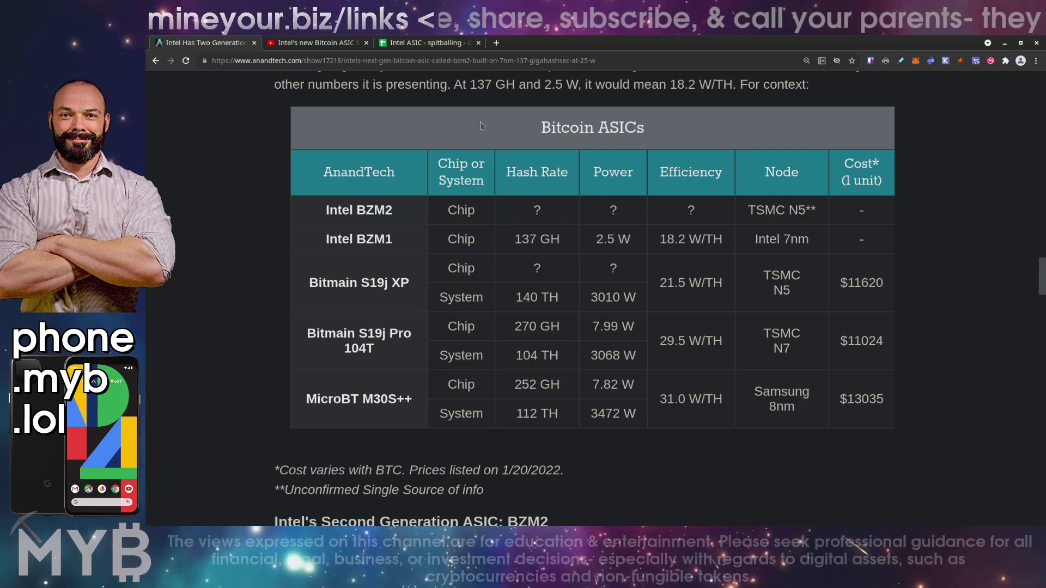
{"action": "left_click", "coordinate": [429, 43]}
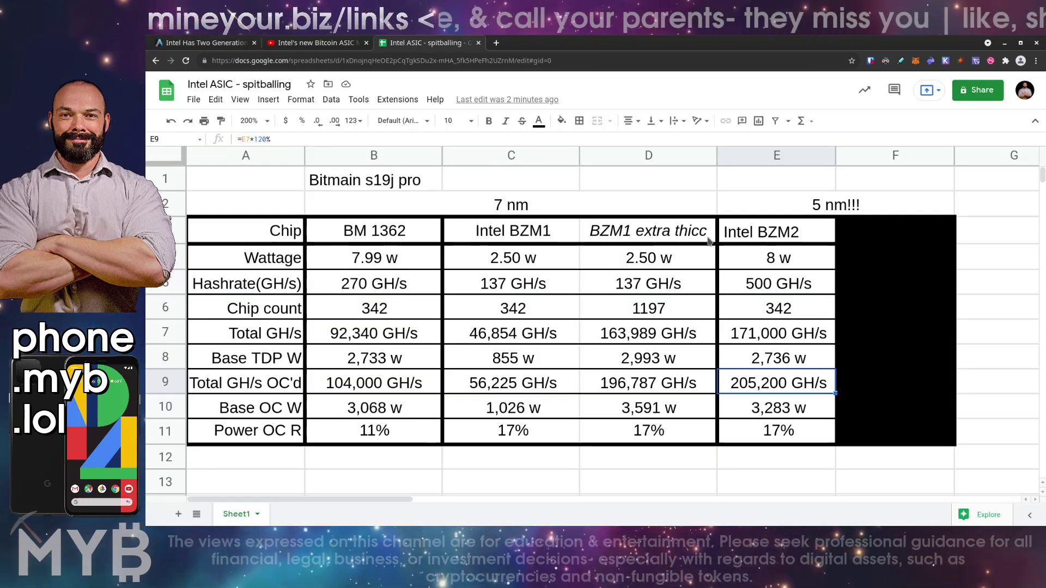
{"action": "left_click", "coordinate": [531, 236]}
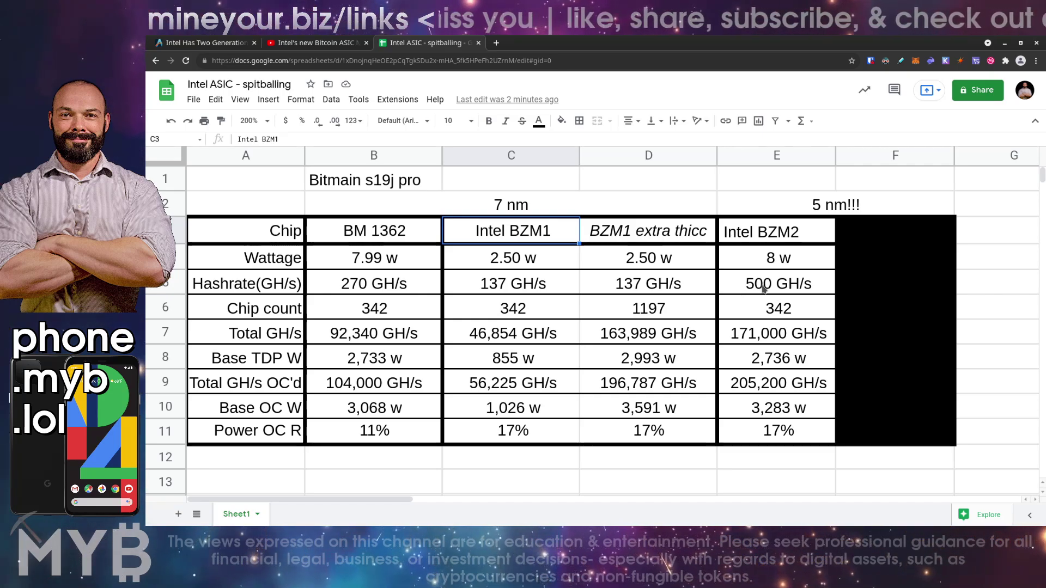
{"action": "left_click", "coordinate": [764, 289]}
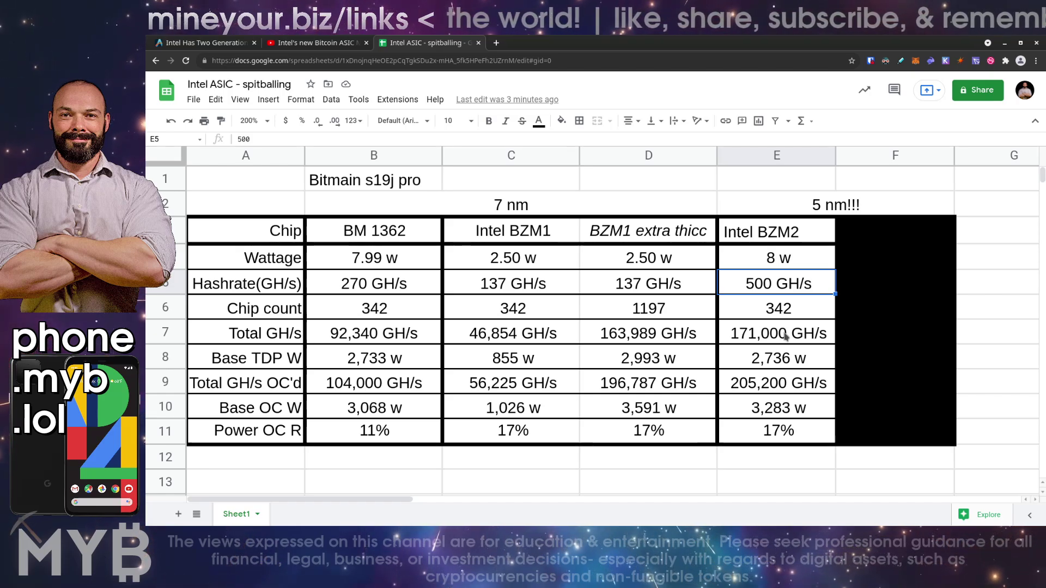
{"action": "left_click", "coordinate": [764, 338]}
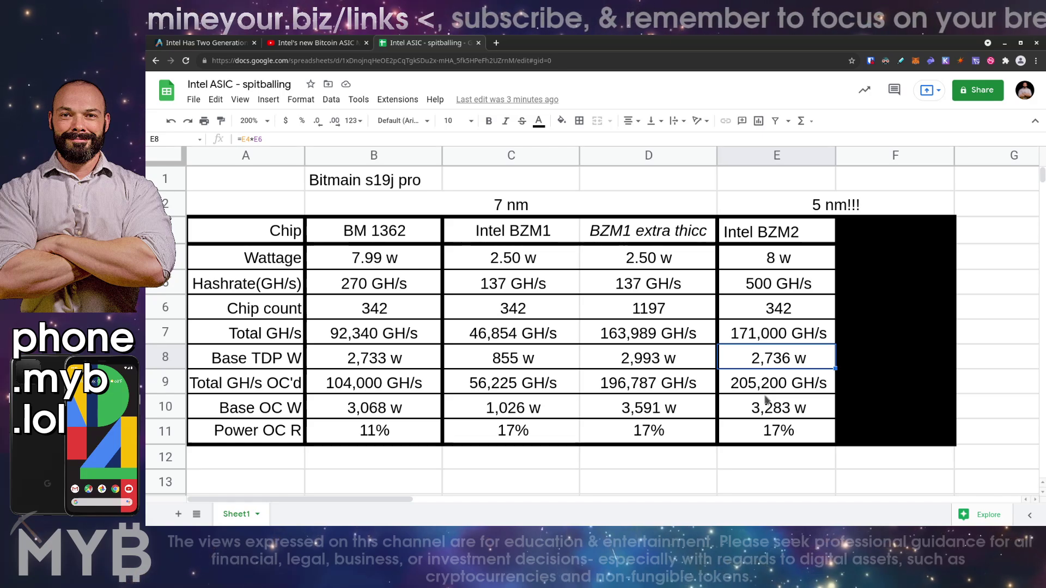
{"action": "left_click", "coordinate": [770, 412]}
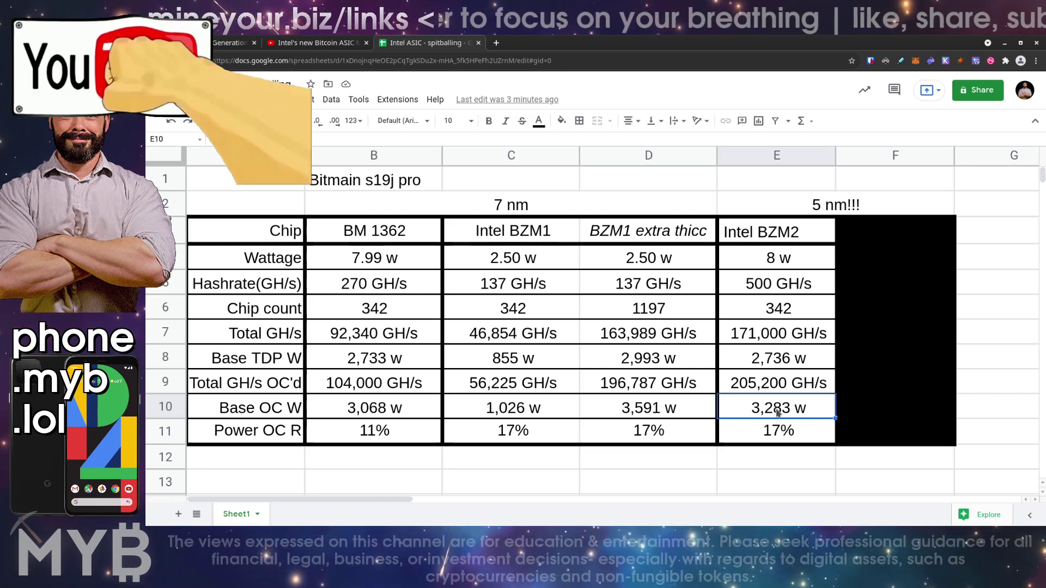
{"action": "left_click", "coordinate": [757, 391]}
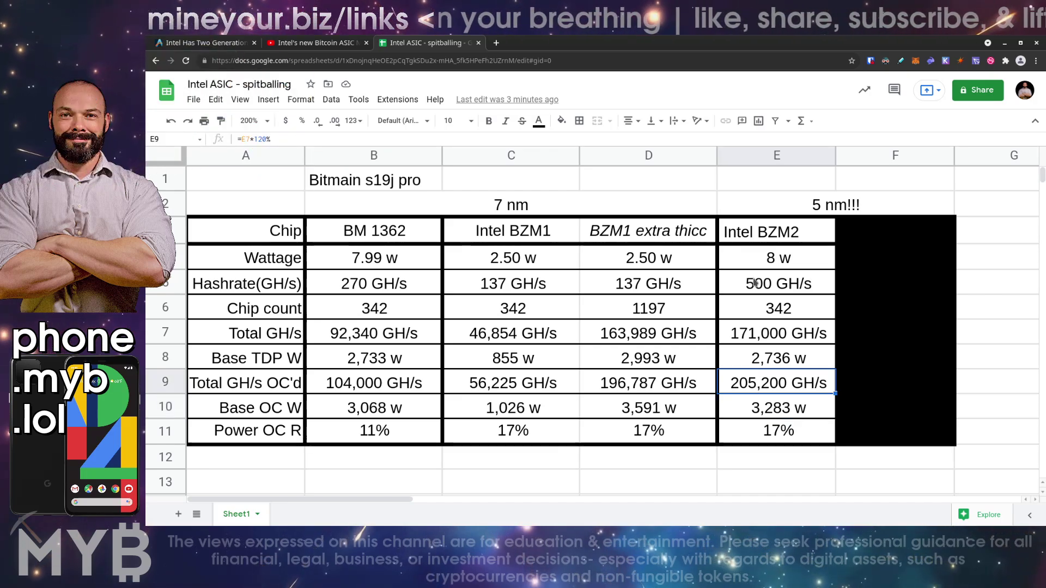
{"action": "left_click", "coordinate": [776, 260]}
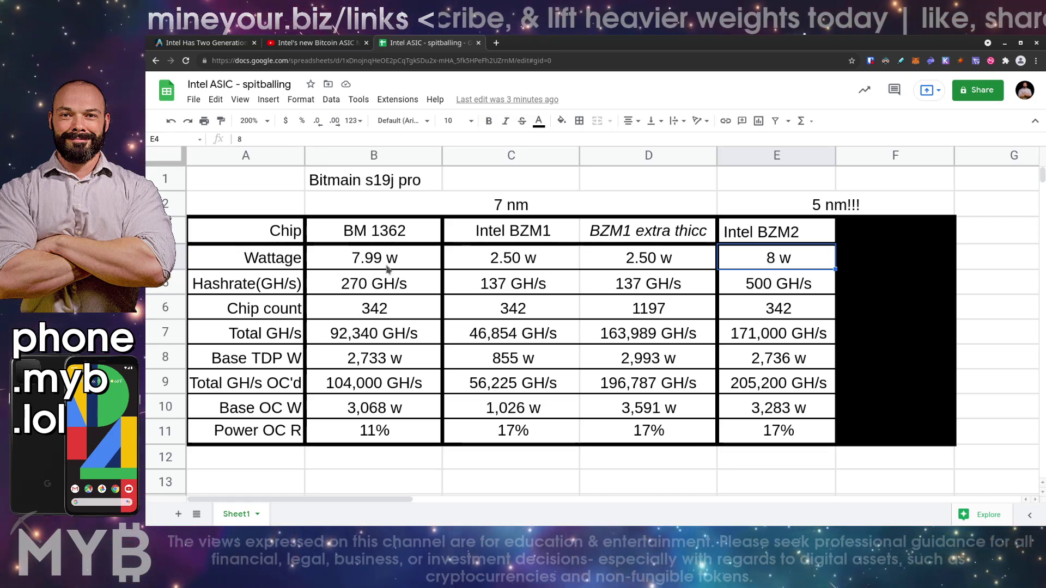
{"action": "left_click", "coordinate": [366, 262]}
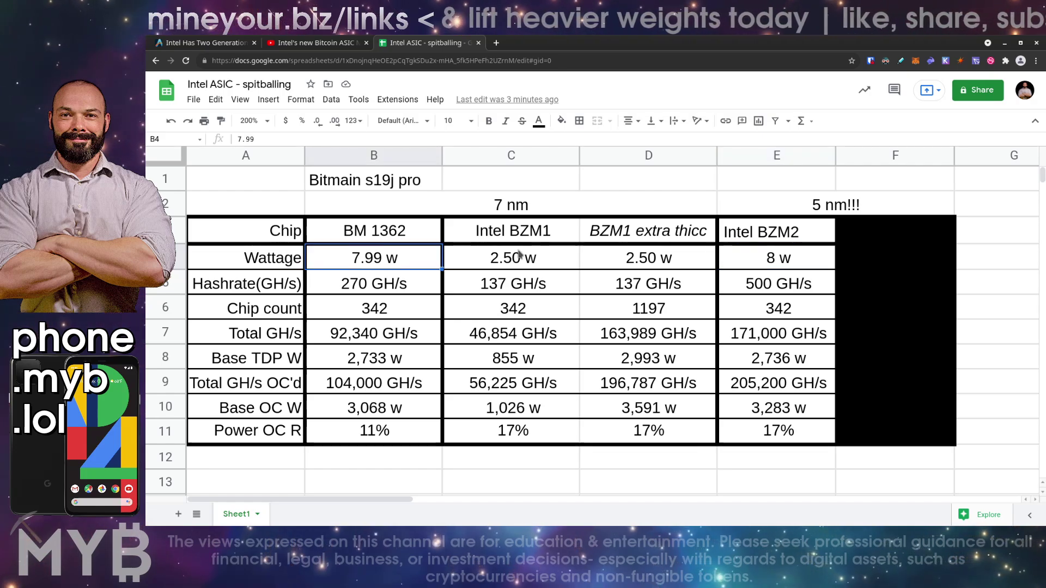
{"action": "left_click", "coordinate": [774, 261]}
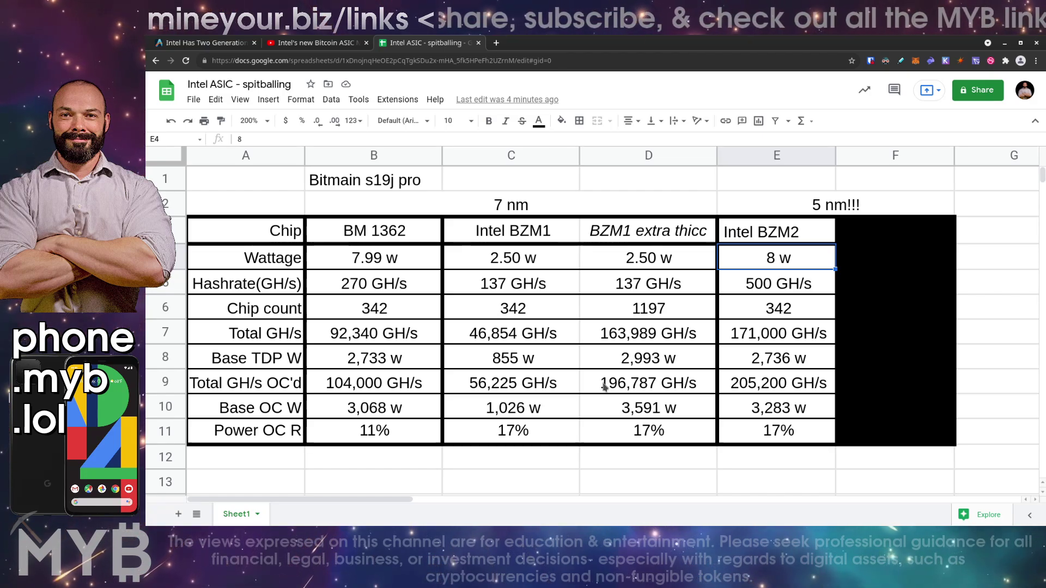
{"action": "left_click_drag", "start_coordinate": [887, 236], "coordinate": [896, 436]}
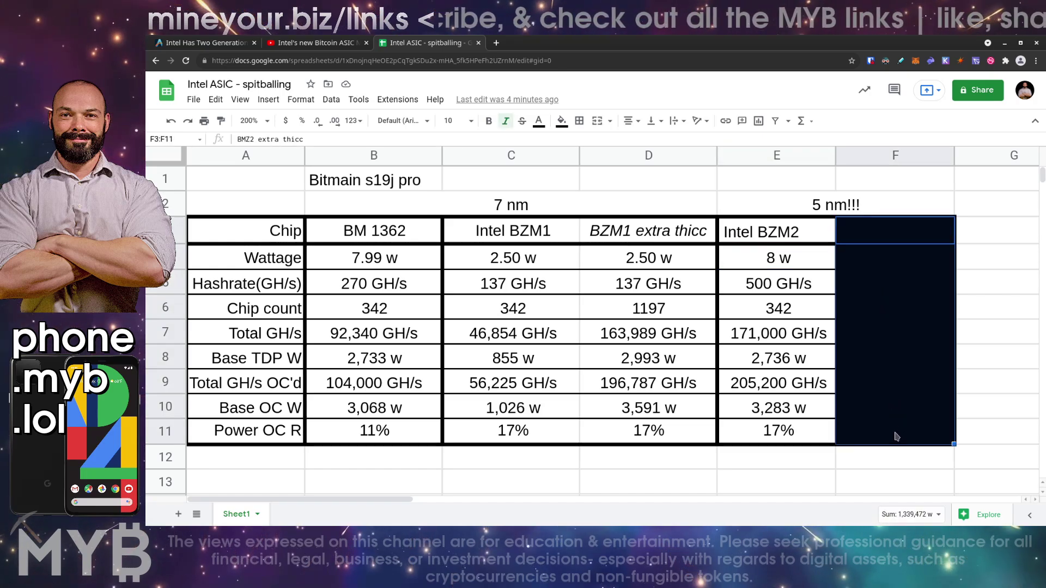
{"action": "left_click", "coordinate": [562, 122]}
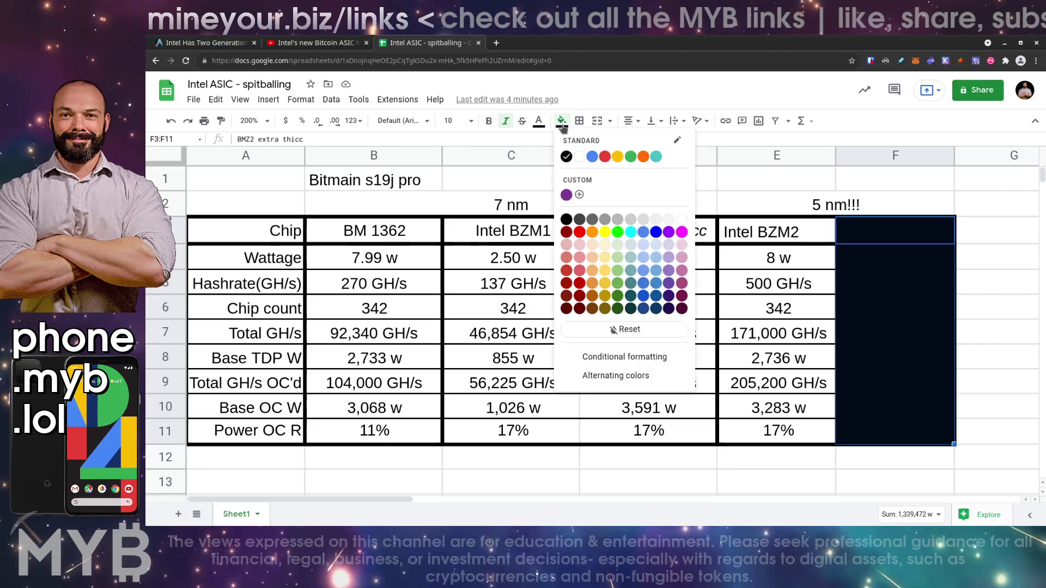
{"action": "left_click", "coordinate": [578, 157]}
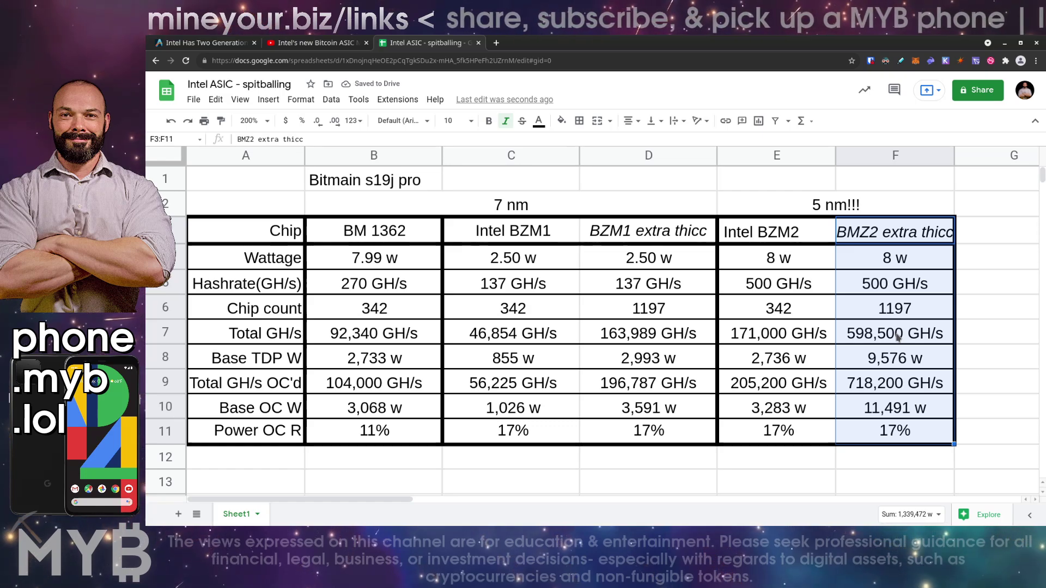
{"action": "left_click", "coordinate": [908, 309]}
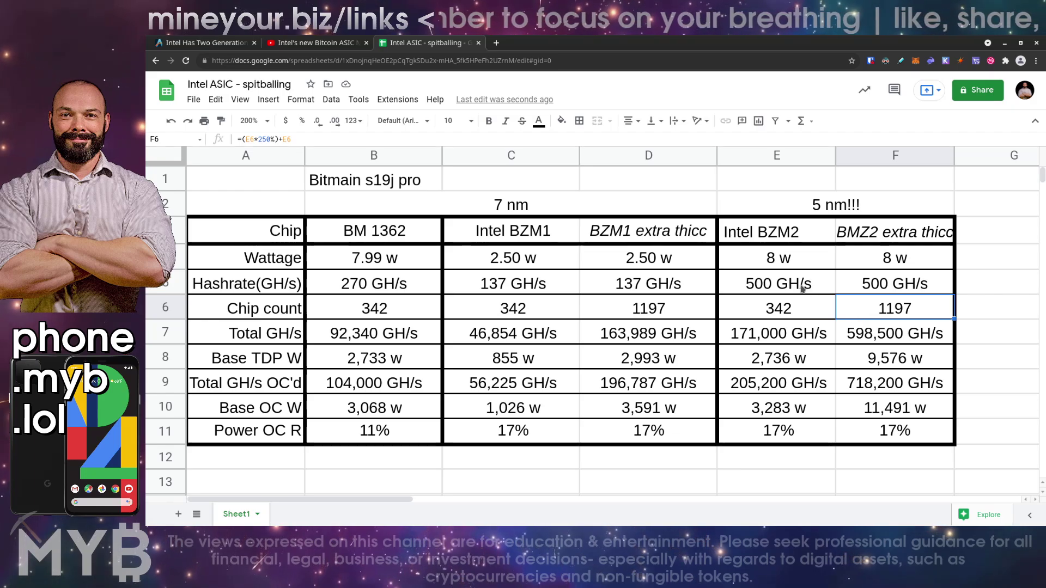
{"action": "left_click", "coordinate": [765, 286]}
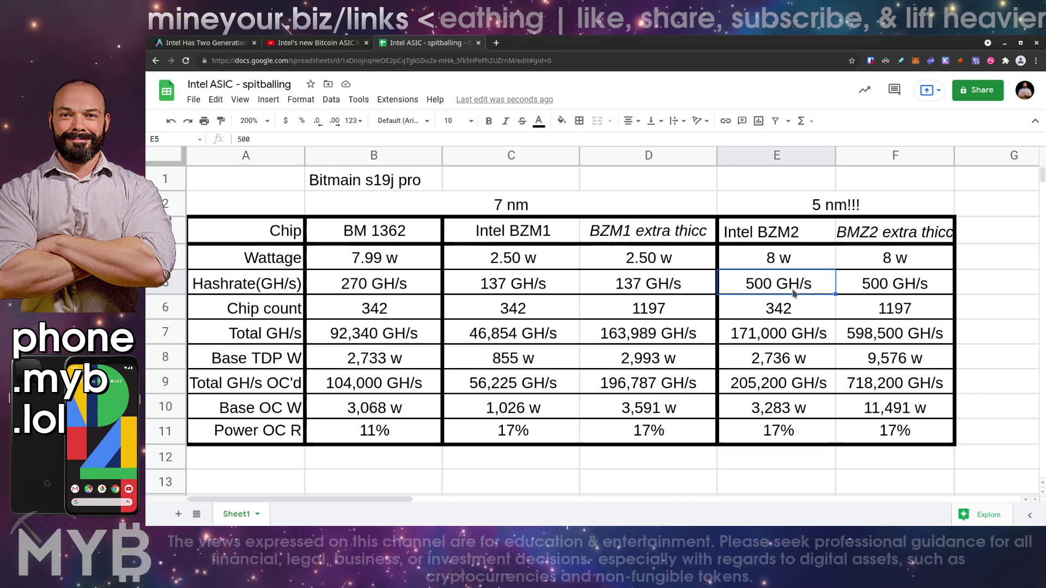
{"action": "left_click", "coordinate": [873, 288]}
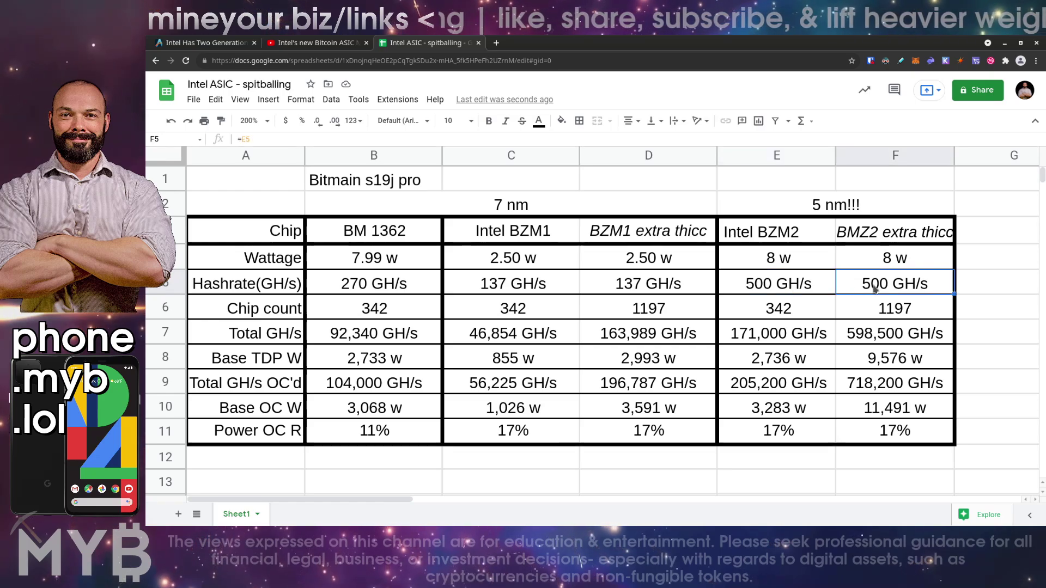
{"action": "left_click", "coordinate": [866, 261]}
{"action": "left_click", "coordinate": [869, 289]}
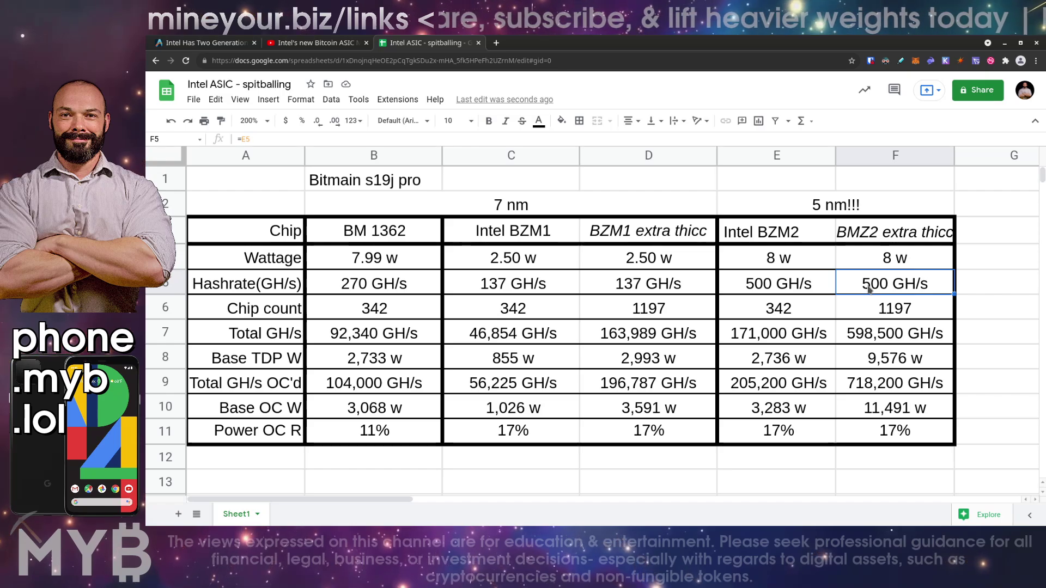
{"action": "left_click", "coordinate": [869, 315]}
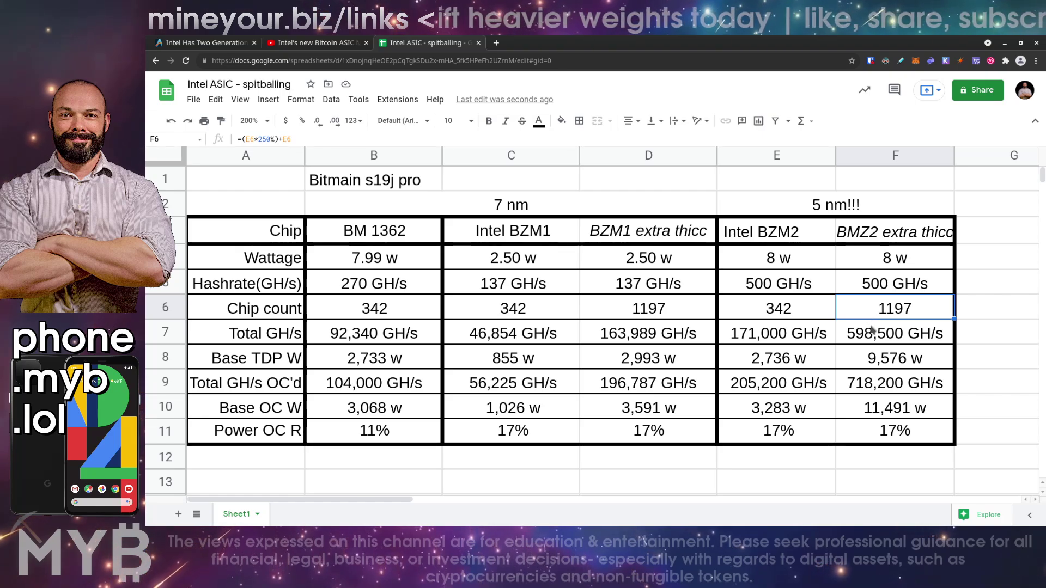
{"action": "left_click", "coordinate": [859, 339]}
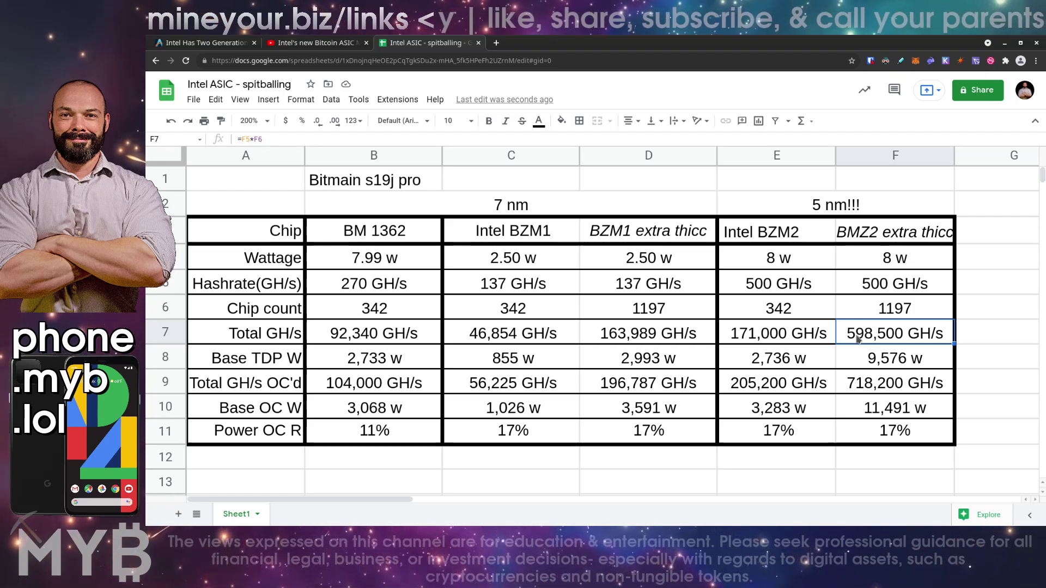
{"action": "left_click", "coordinate": [872, 358]}
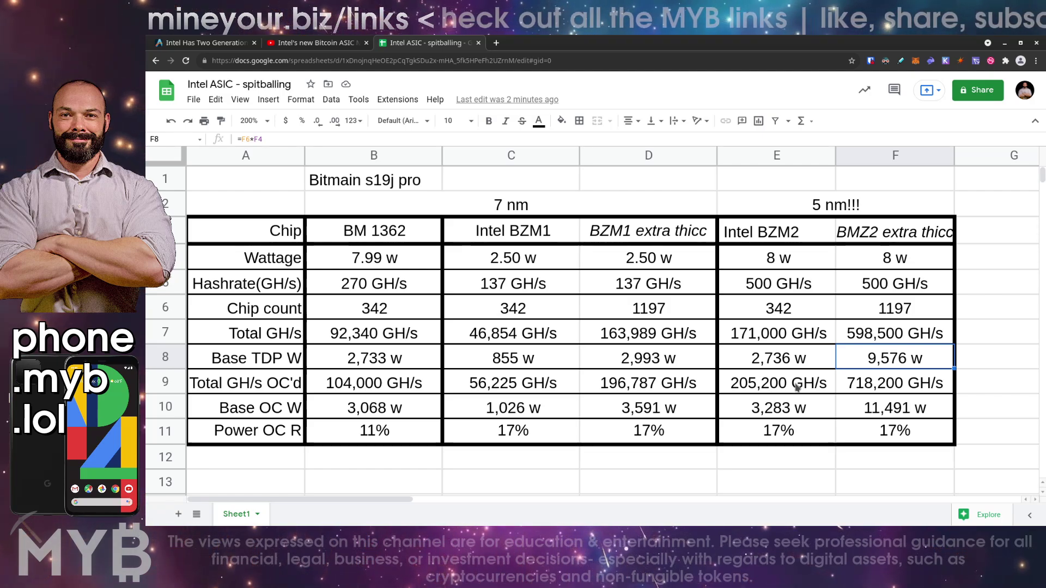
{"action": "left_click", "coordinate": [899, 412]}
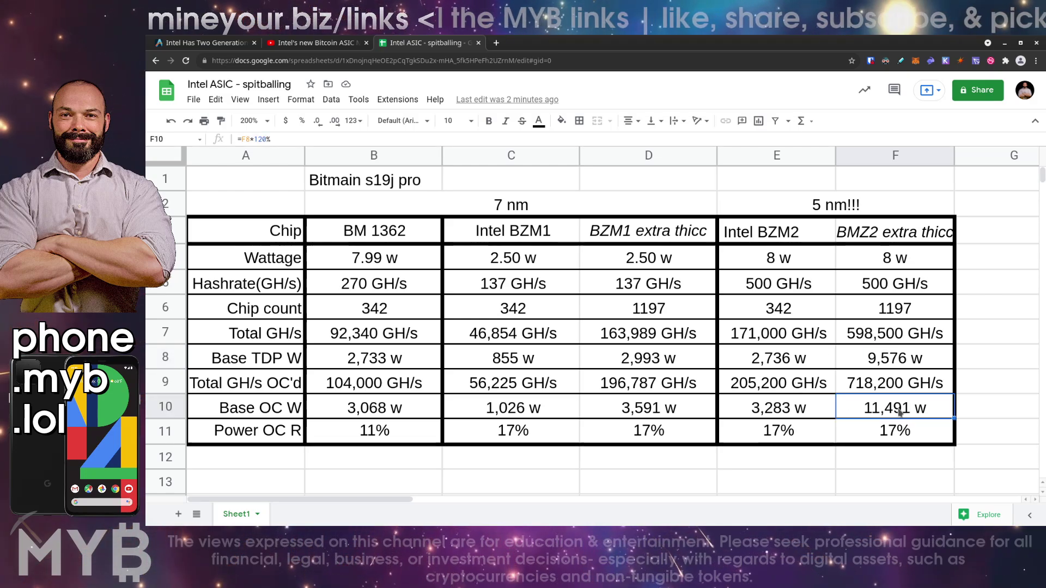
{"action": "scroll", "coordinate": [898, 413], "scroll_direction": "right", "scroll_amount": 4}
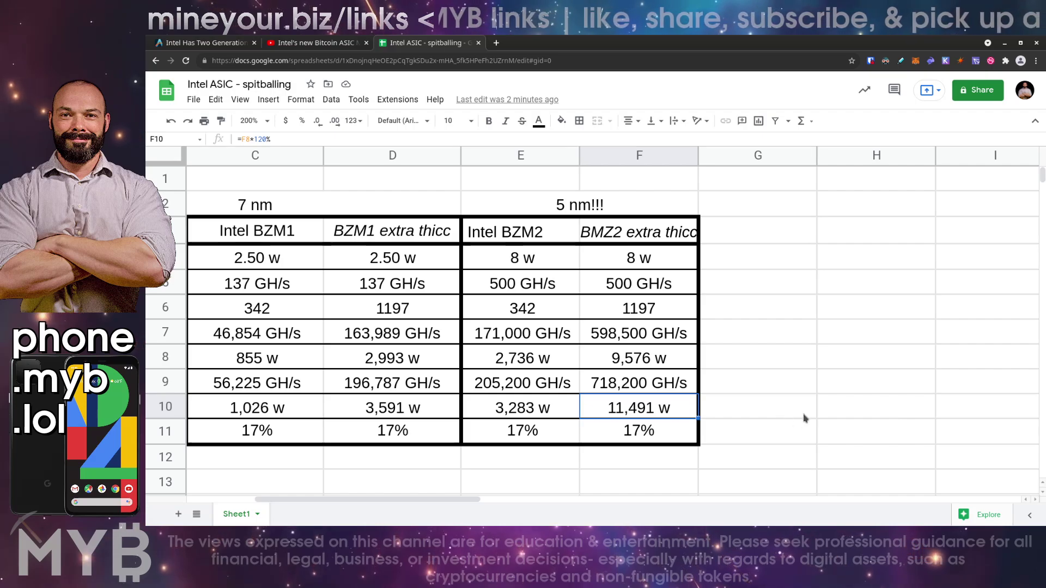
{"action": "left_click", "coordinate": [830, 413]}
{"action": "type", "text": "=50"}
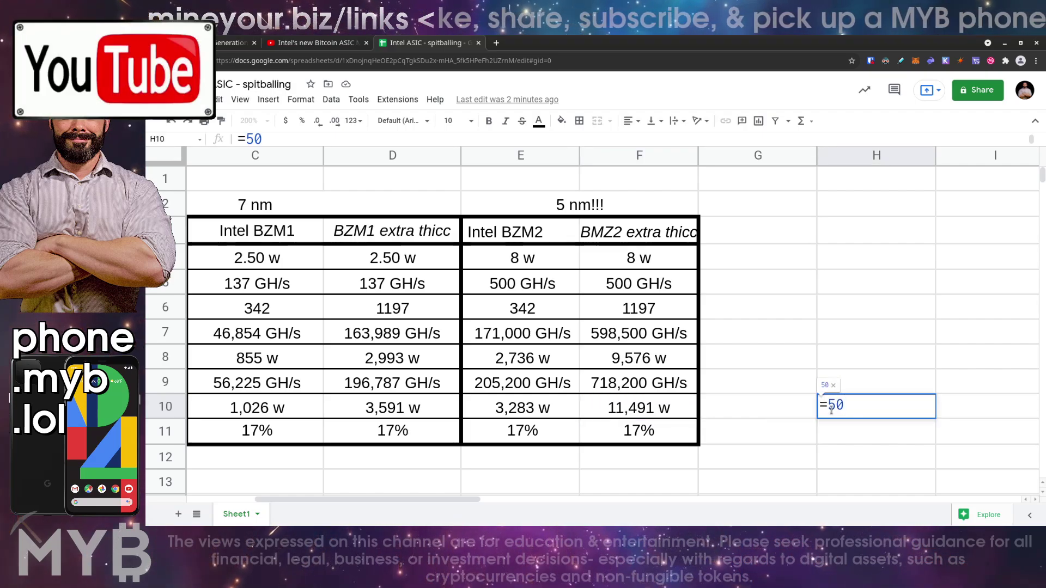
{"action": "type", "text": "*240"}
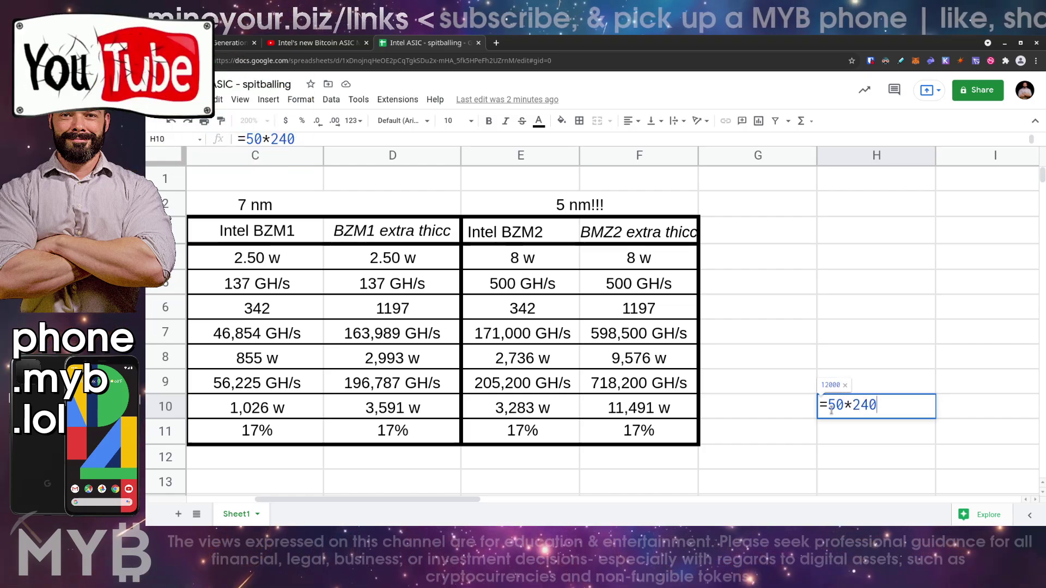
{"action": "key", "text": "Return"}
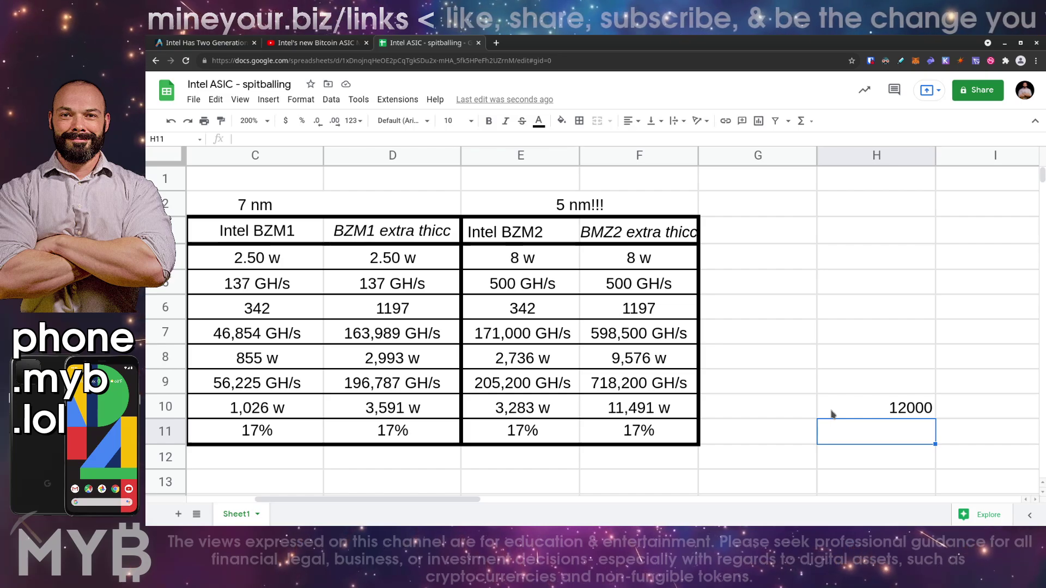
{"action": "left_click", "coordinate": [832, 414]}
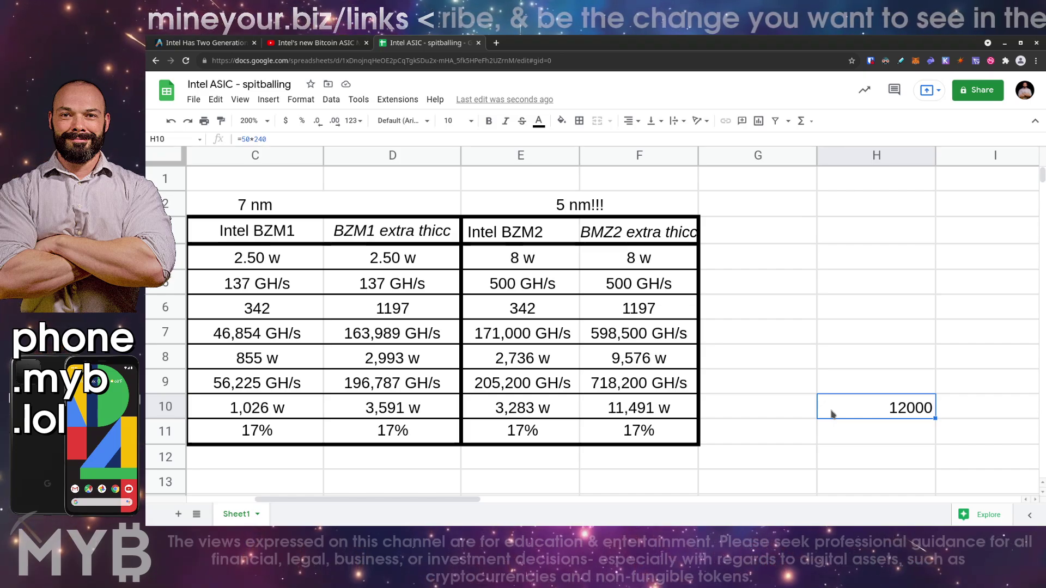
{"action": "key", "text": "Delete"}
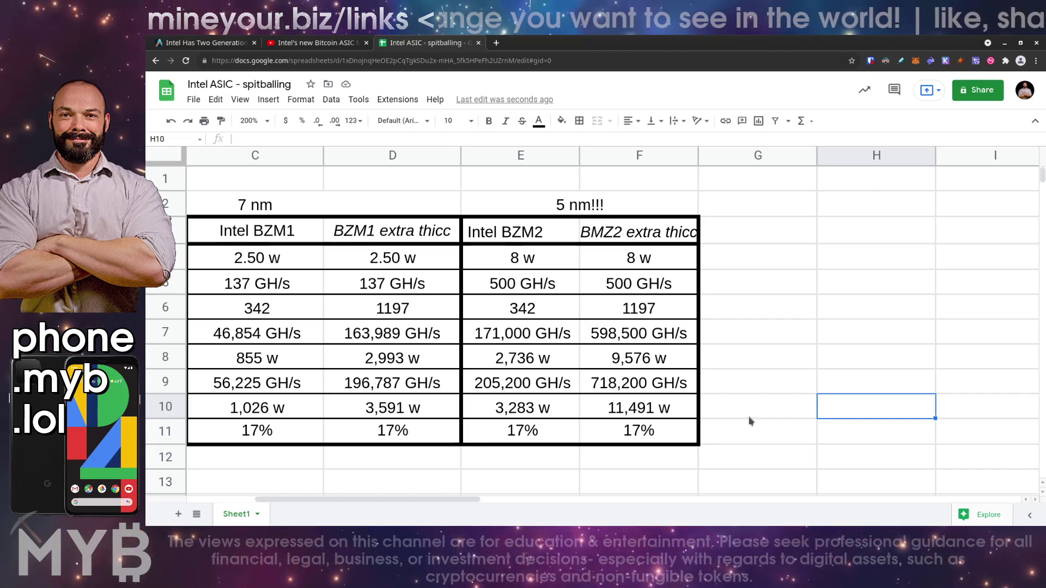
{"action": "left_click", "coordinate": [671, 264]}
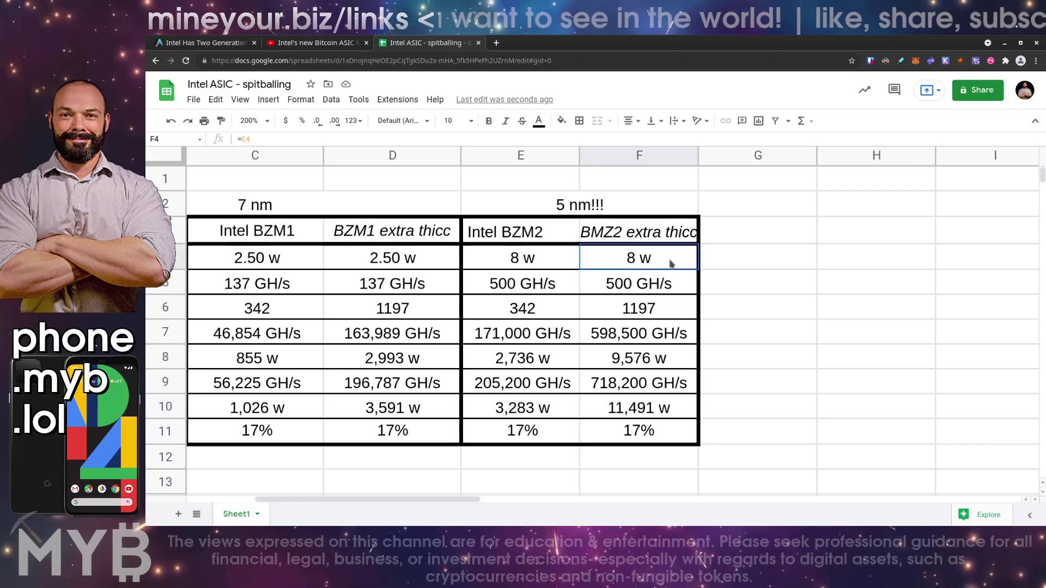
{"action": "key", "text": "Left"}
{"action": "key", "text": "Right"}
{"action": "key", "text": "Left"}
{"action": "key", "text": "Right"}
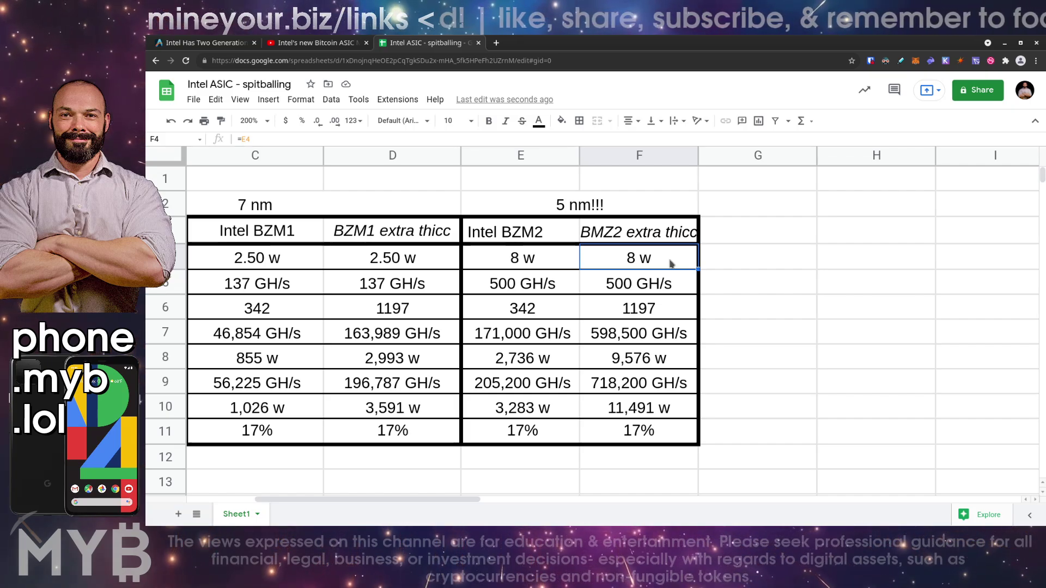
{"action": "key", "text": "Down"}
{"action": "key", "text": "Down"}
{"action": "key", "text": "Down"}
{"action": "key", "text": "Down"}
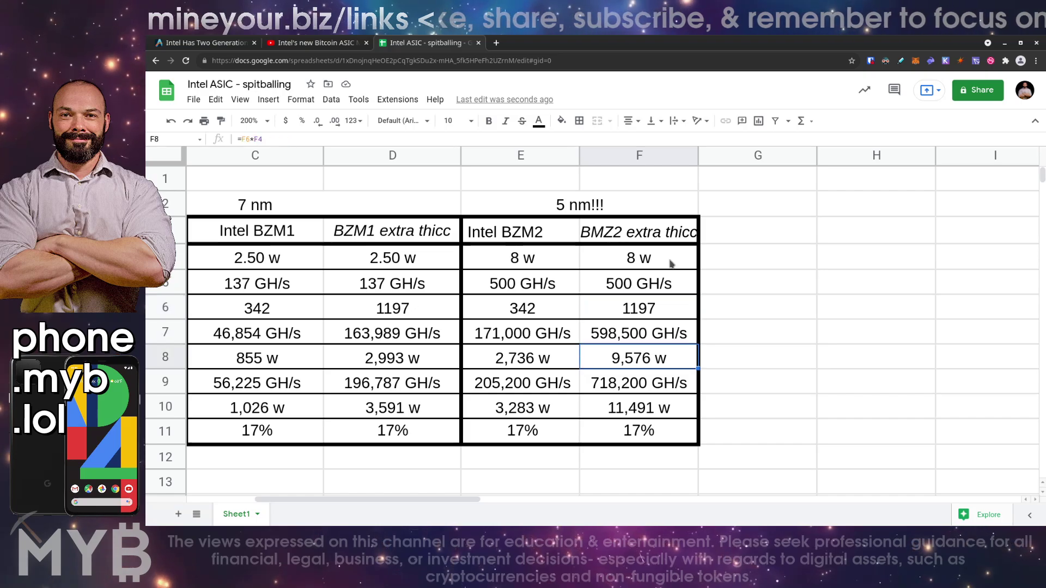
{"action": "scroll", "coordinate": [778, 298], "scroll_direction": "left", "scroll_amount": 5}
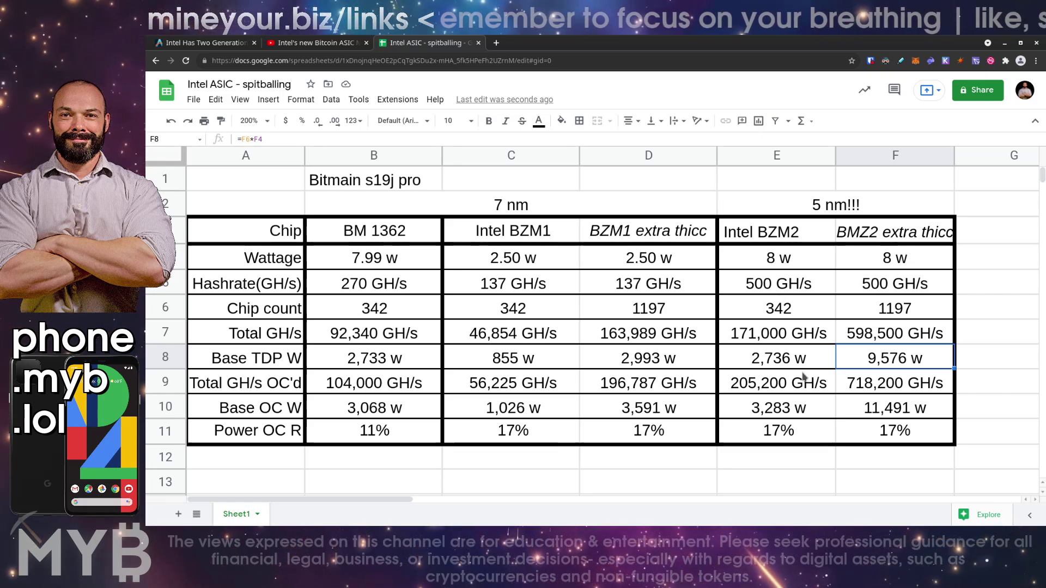
{"action": "left_click", "coordinate": [878, 388]}
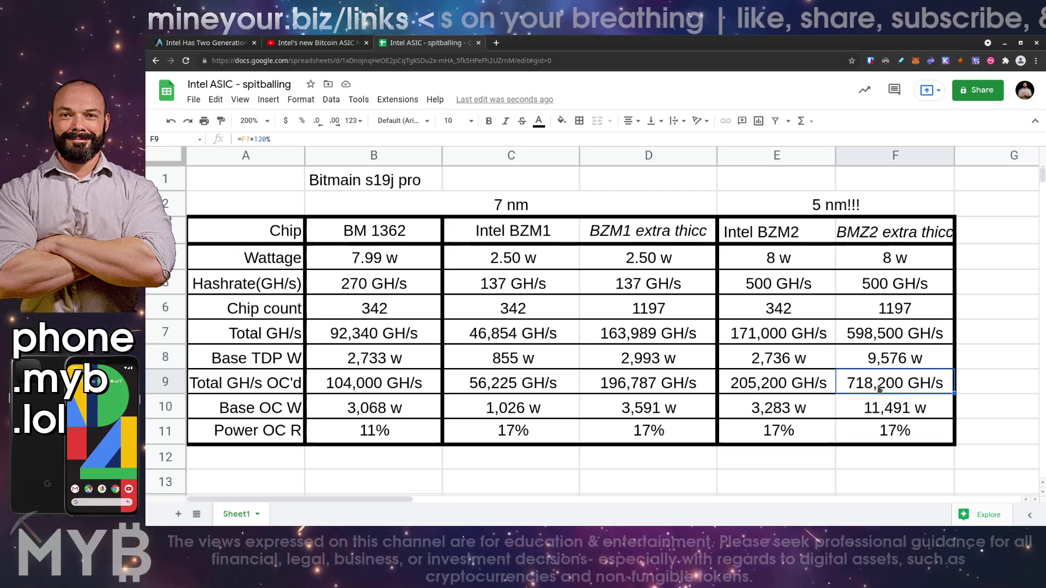
{"action": "left_click", "coordinate": [391, 385]}
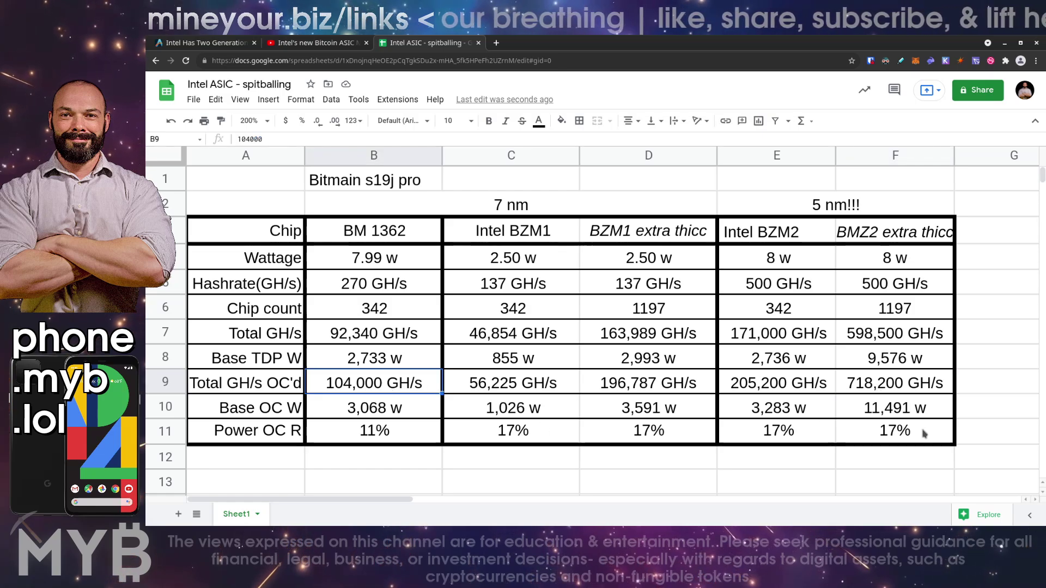
{"action": "left_click", "coordinate": [896, 385]}
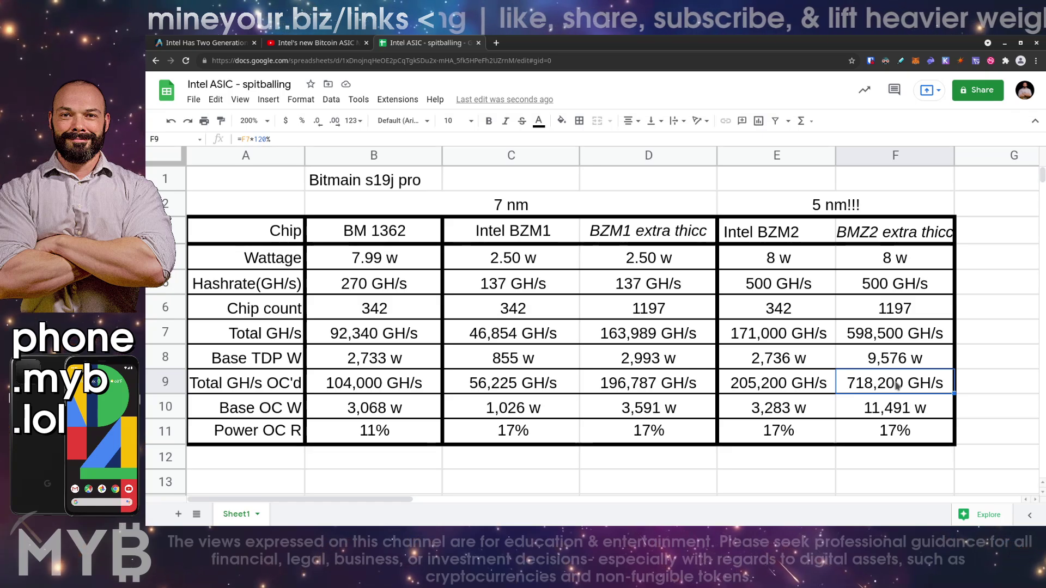
{"action": "left_click", "coordinate": [781, 390]}
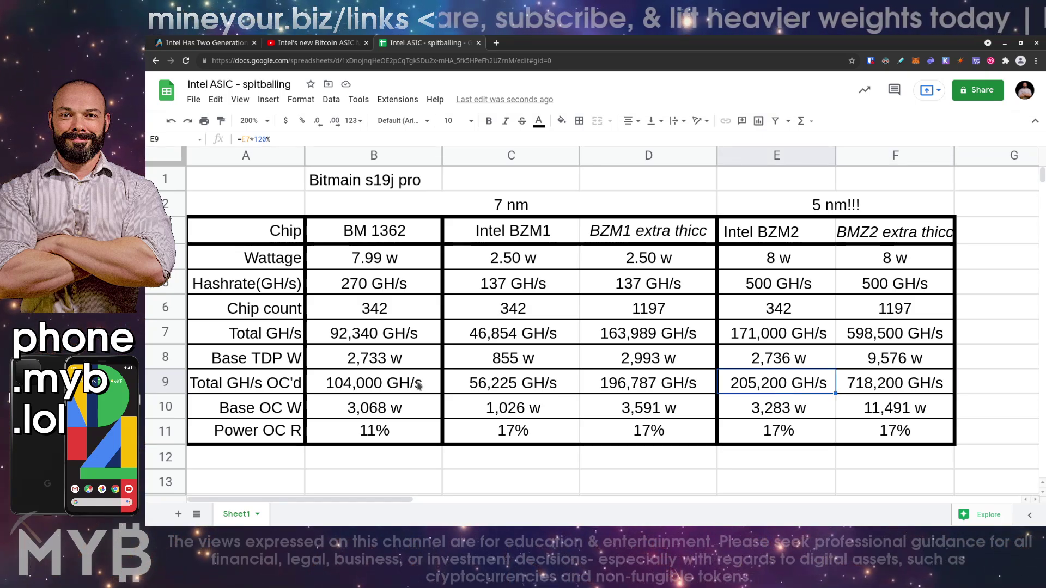
{"action": "left_click", "coordinate": [396, 384]}
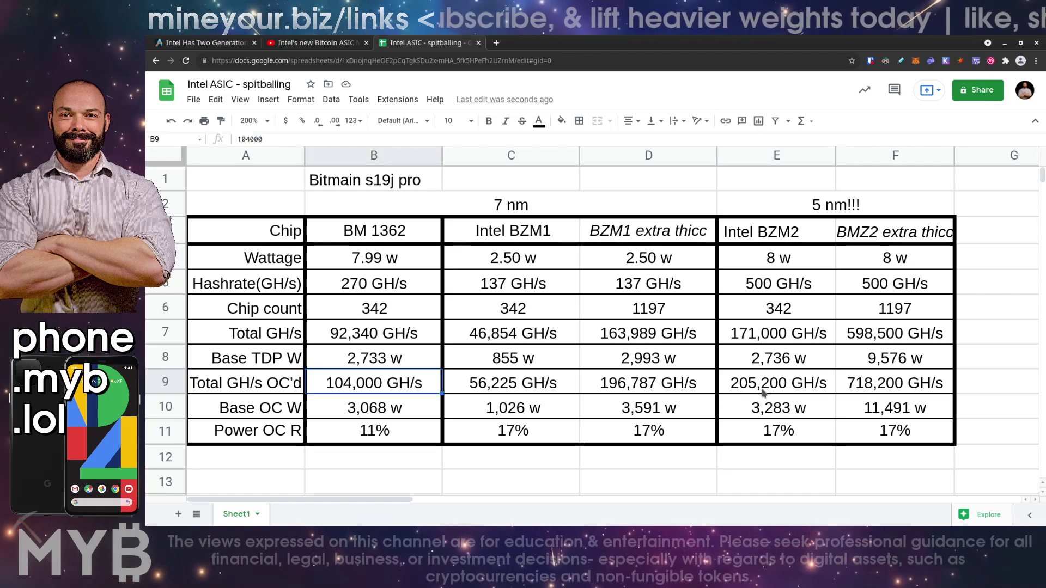
{"action": "left_click", "coordinate": [793, 385]}
{"action": "left_click", "coordinate": [897, 385]}
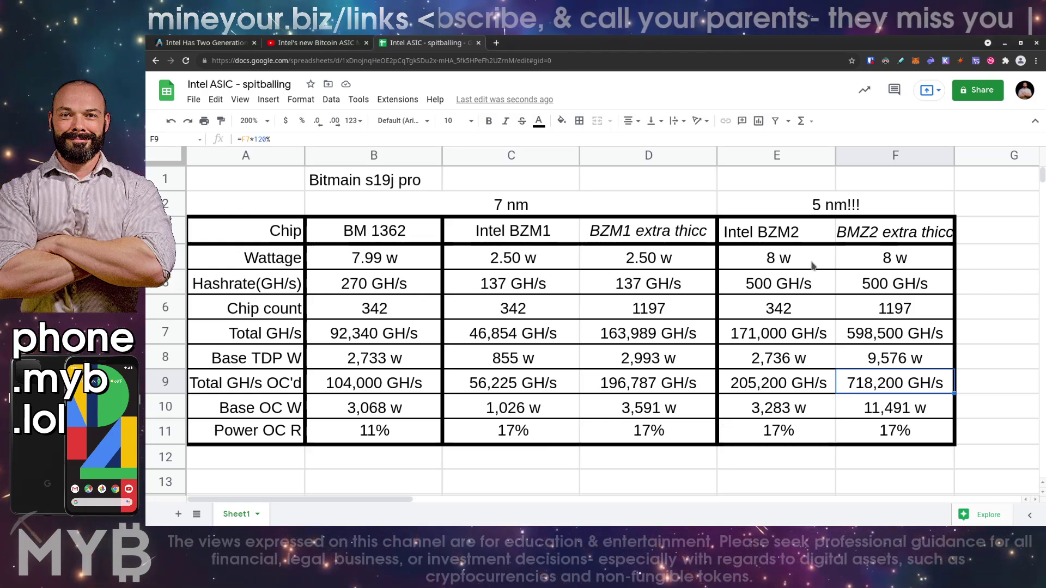
{"action": "left_click_drag", "start_coordinate": [811, 265], "coordinate": [886, 437]}
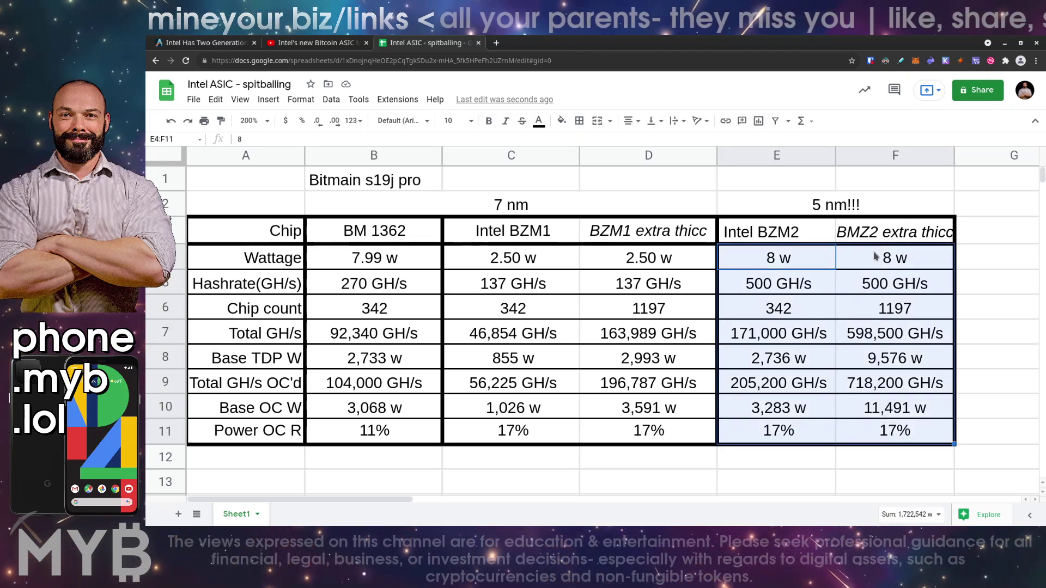
{"action": "left_click", "coordinate": [866, 210]}
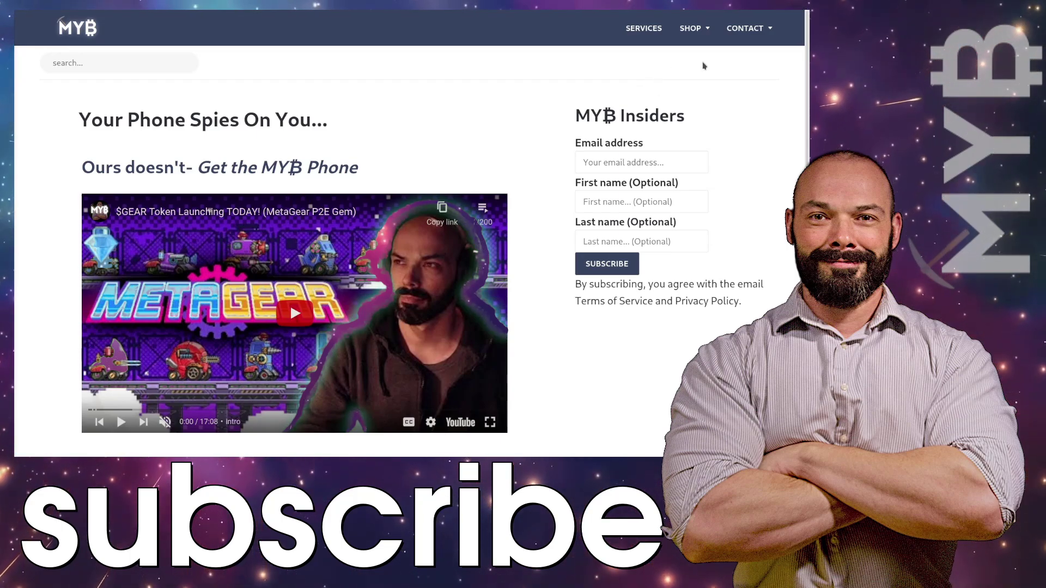
Step: Show the mineyour.biz SHOP product categories and the Merch submenu
{"action": "left_click", "coordinate": [692, 29]}
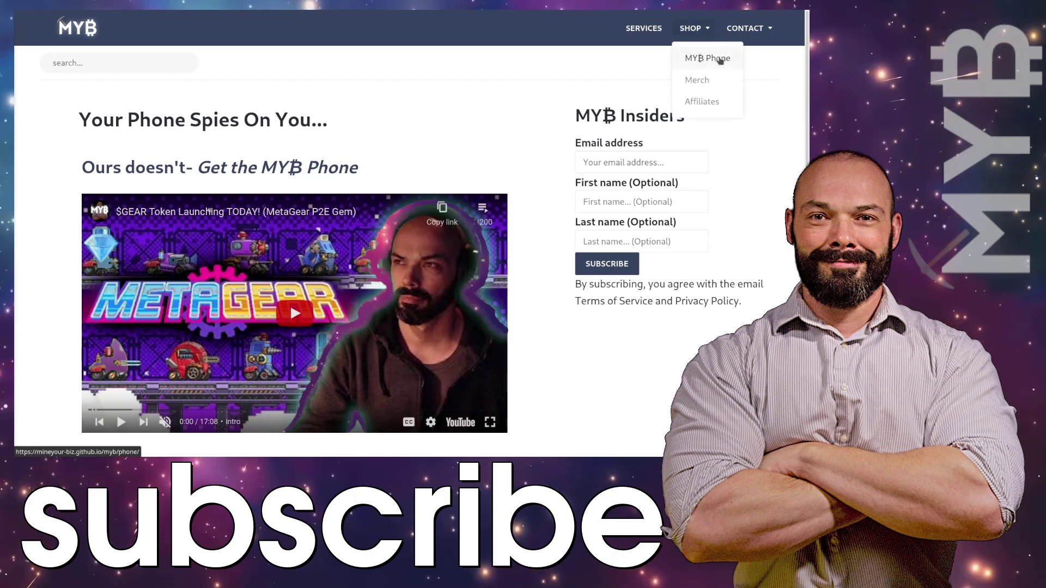
{"action": "mouse_move", "coordinate": [721, 86]}
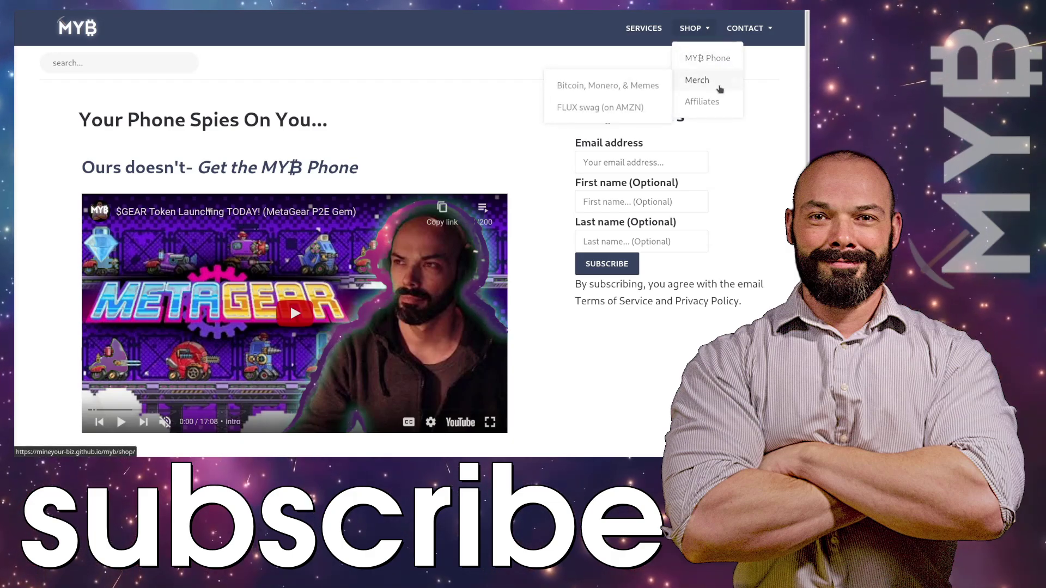